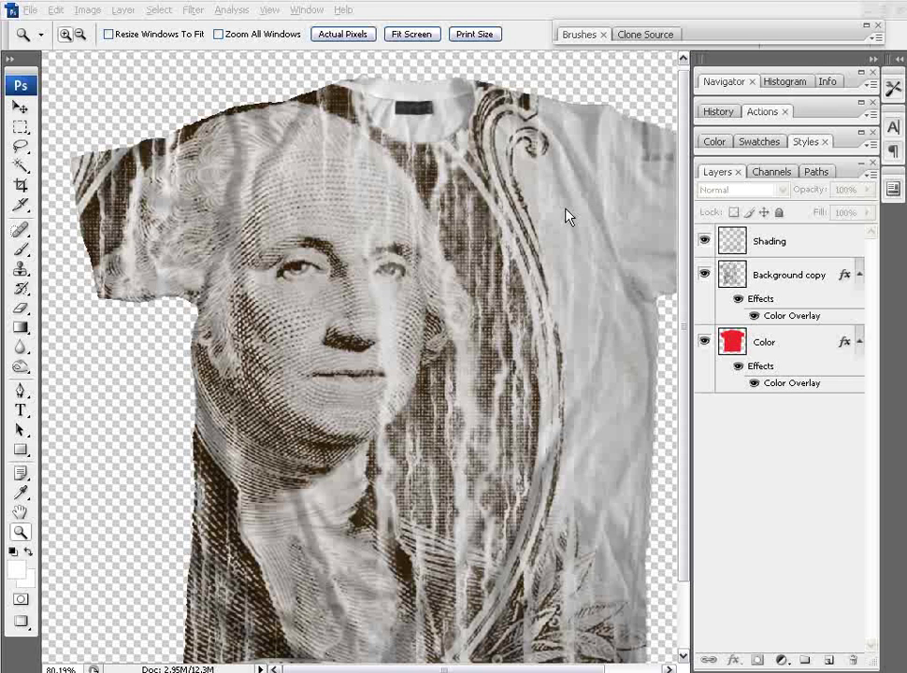
Step: Bring dollarbill.jpg to the front and crop it to Washington's portrait above the ONE DOLLAR text
left_click(869, 18)
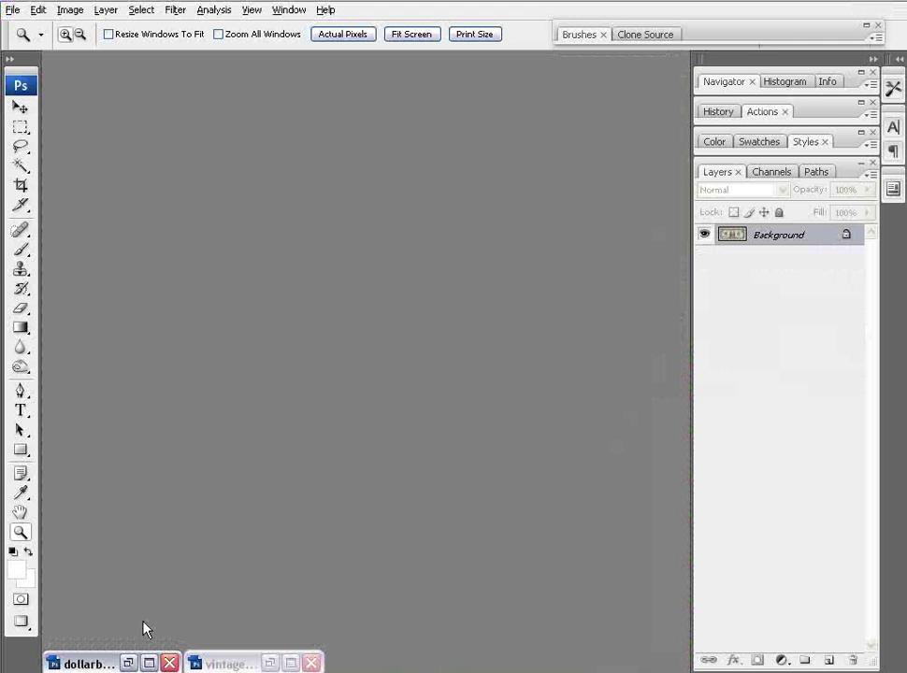
key("ctrl+Tab")
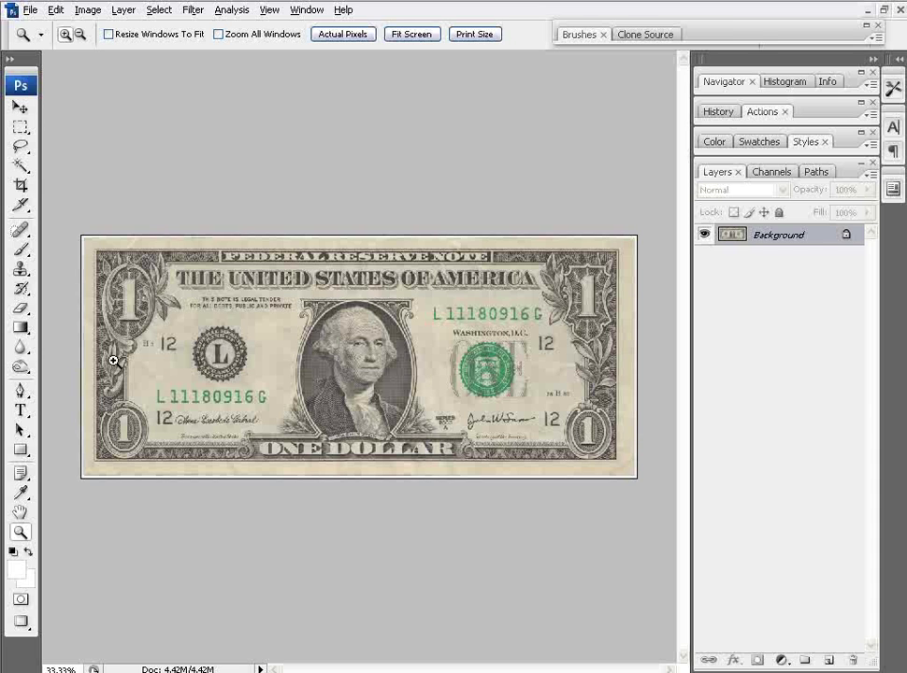
left_click(22, 189)
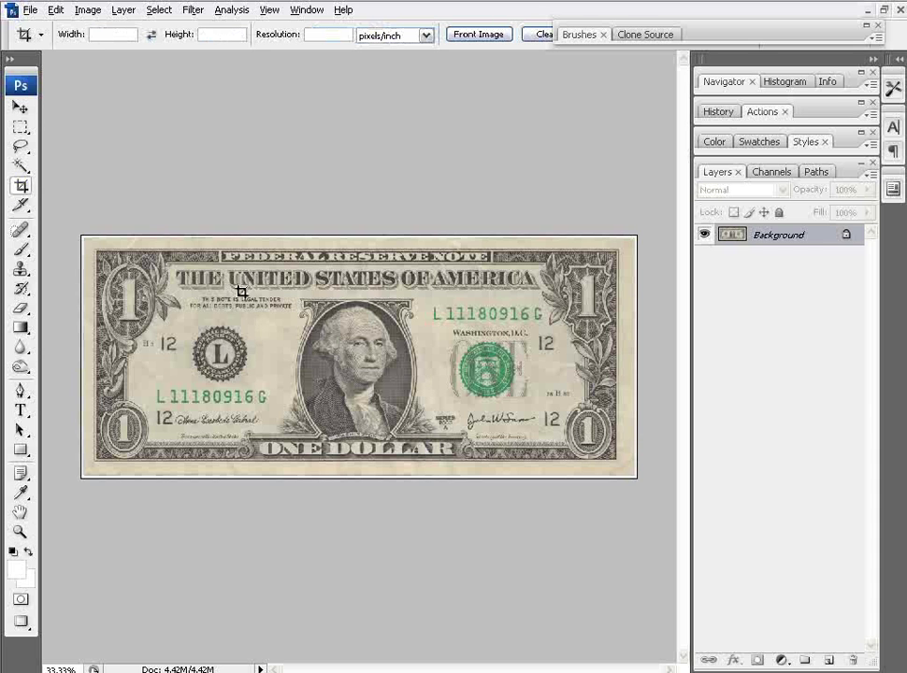
left_click_drag(271, 291, 441, 462)
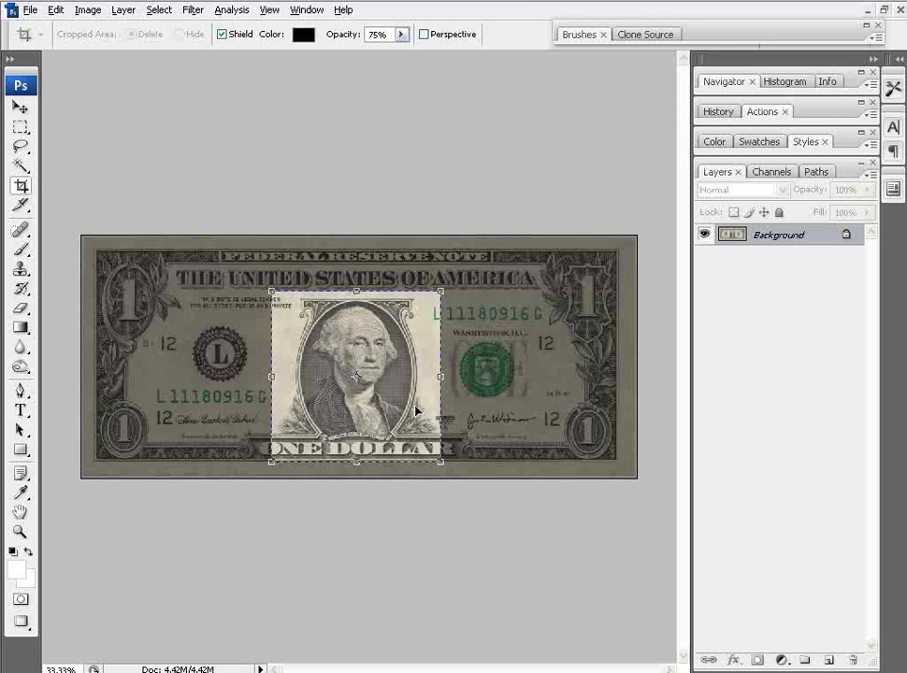
key("Return")
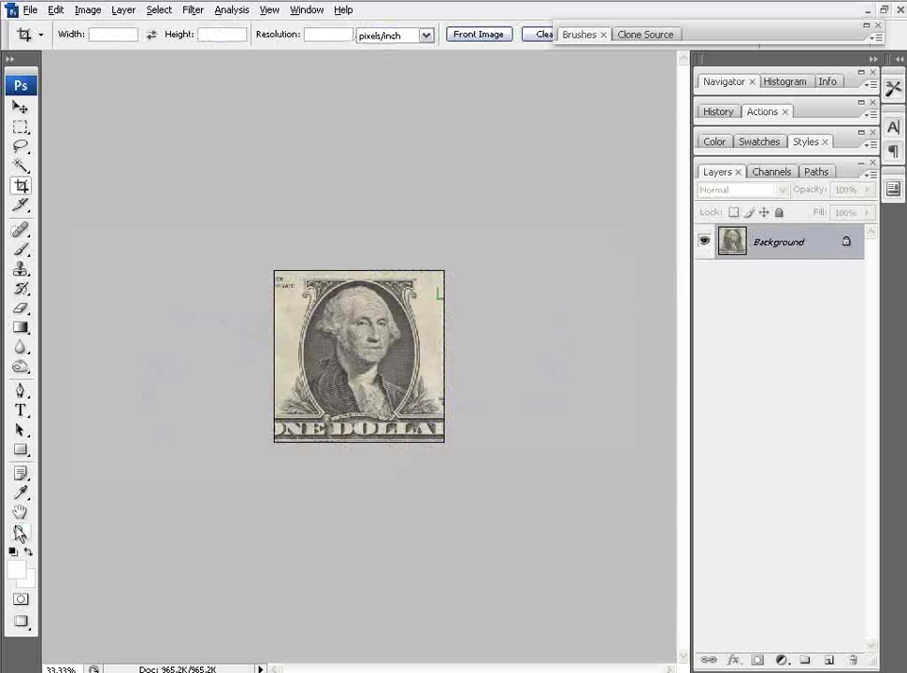
Step: Zoom the cropped portrait to 100% and convert it to Grayscale, discarding colour information
left_click(20, 533)
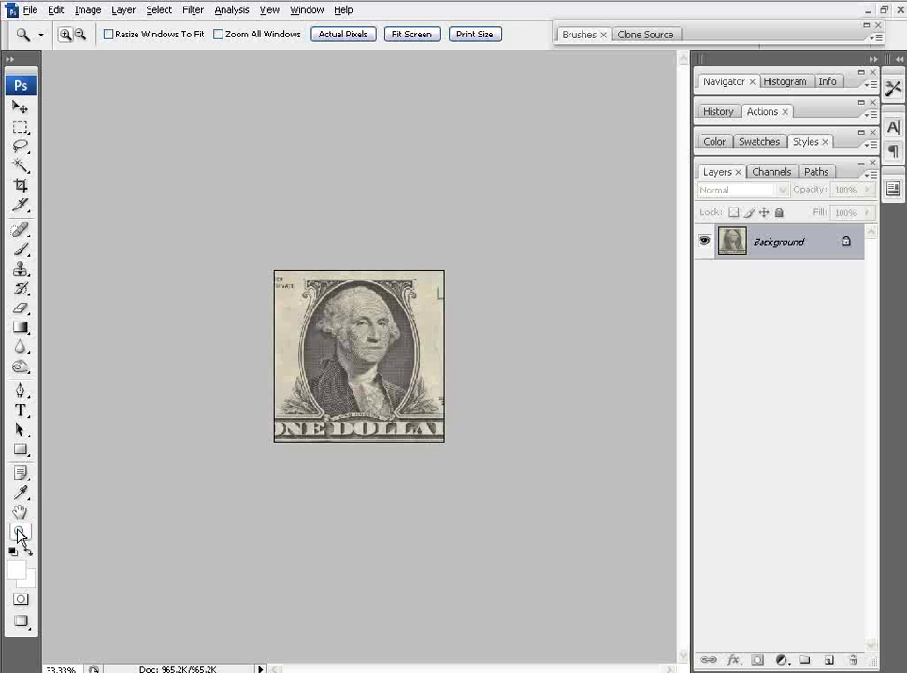
left_click(353, 355)
left_click(351, 355)
left_click(350, 356)
left_click(335, 397)
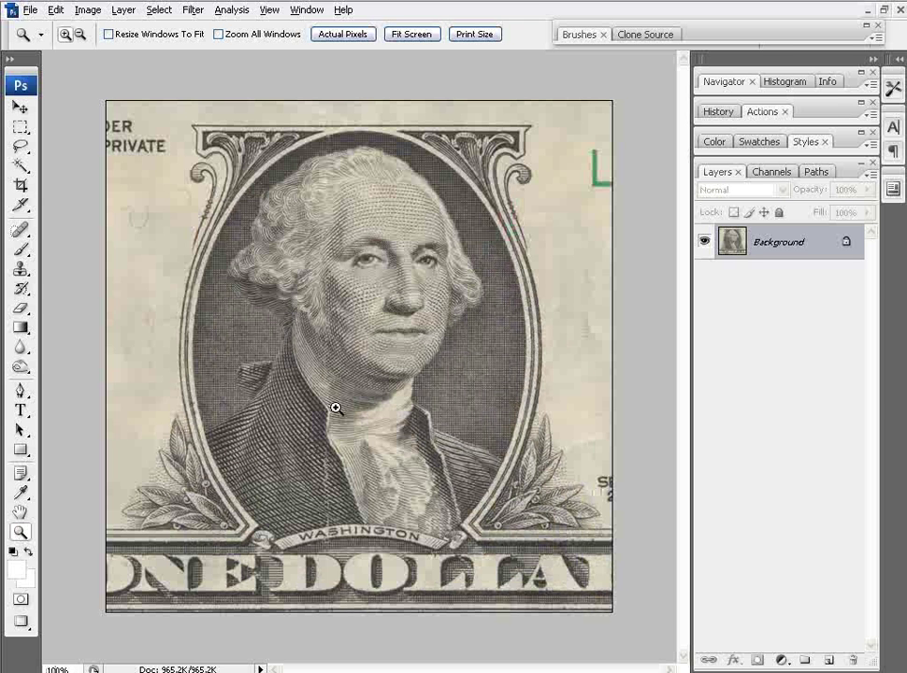
left_click(89, 11)
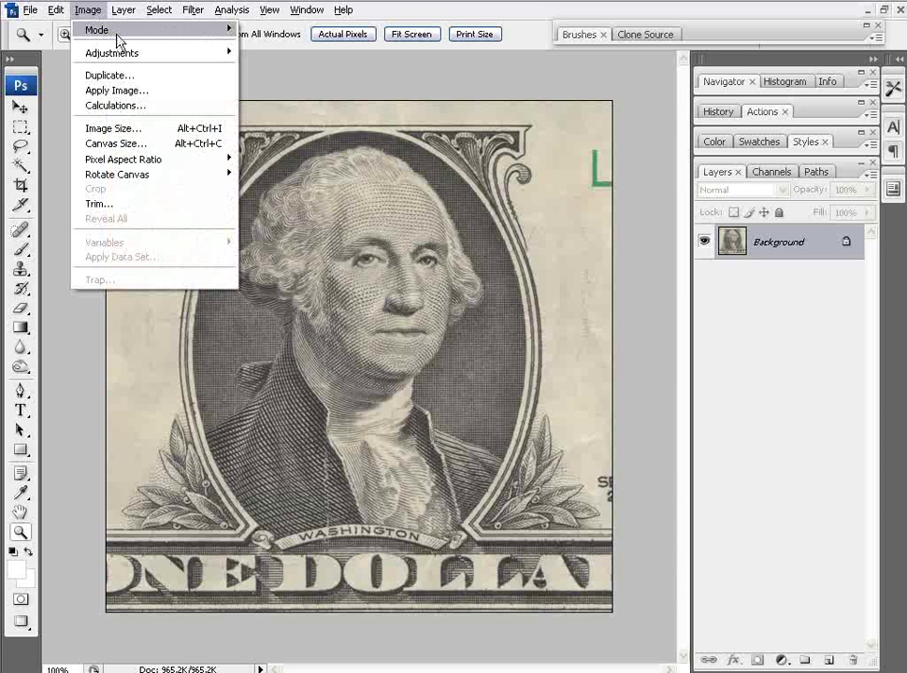
mouse_move(112, 30)
left_click(279, 45)
left_click(522, 347)
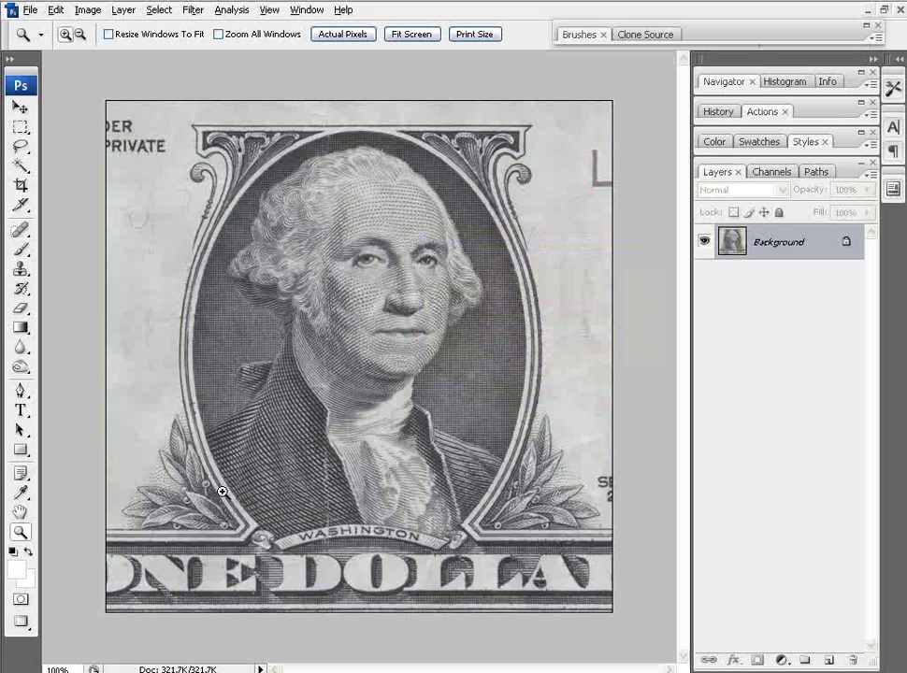
Step: Apply Levels to the portrait with input values 58, 1.00 and 158
left_click(88, 9)
mouse_move(123, 9)
mouse_move(88, 13)
mouse_move(186, 54)
left_click(252, 54)
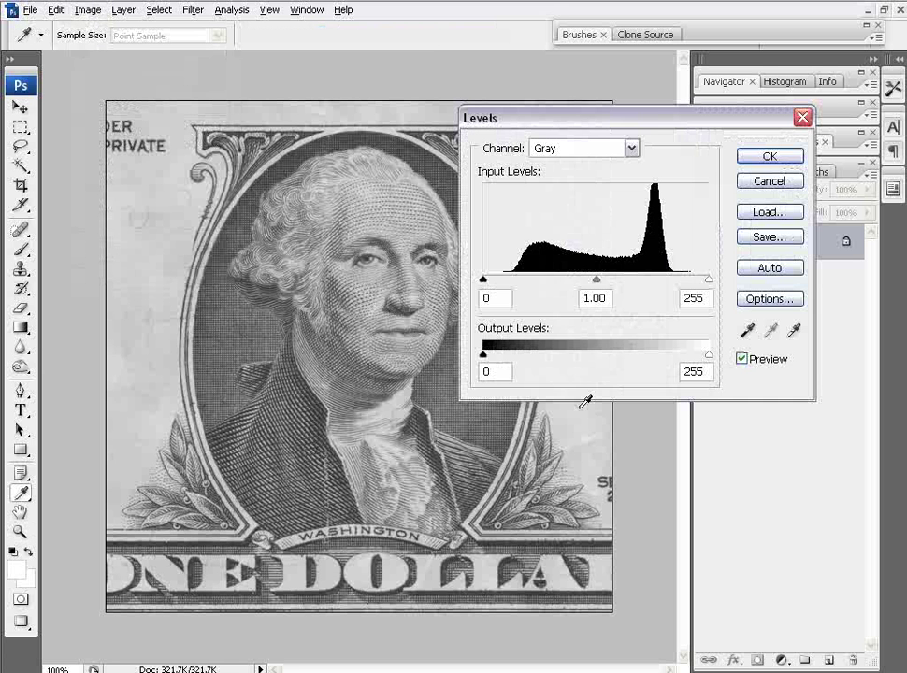
left_click_drag(599, 125, 553, 335)
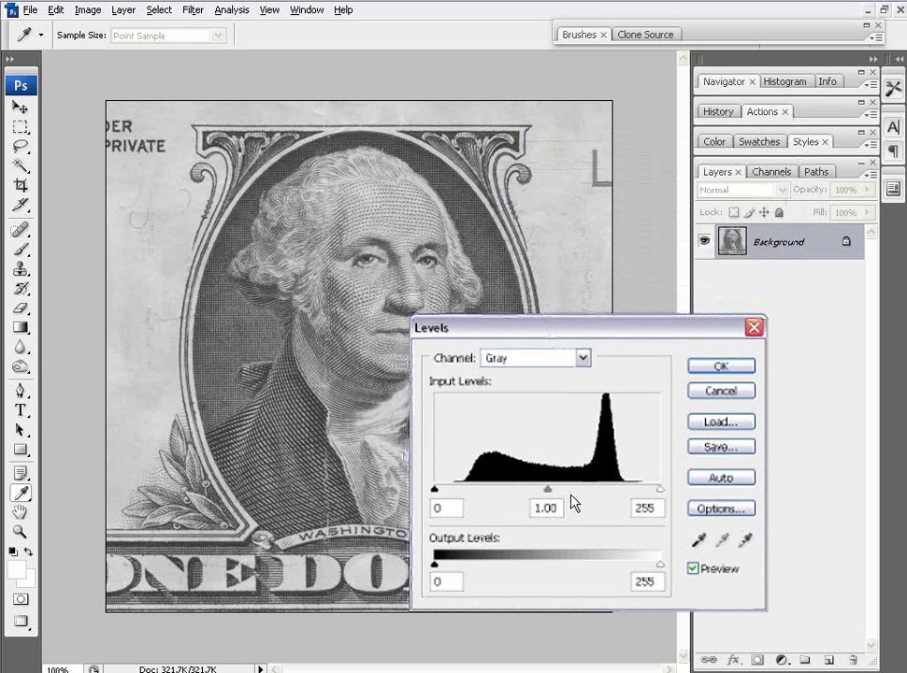
left_click_drag(660, 491, 573, 509)
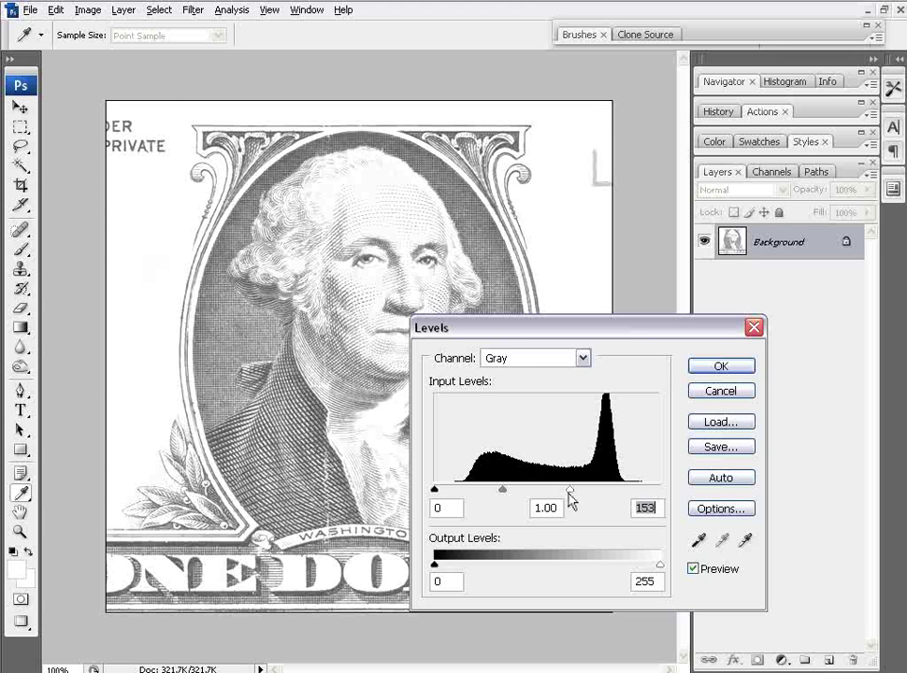
mouse_move(568, 493)
left_mouse_down()
mouse_move(588, 493)
mouse_move(575, 503)
left_mouse_up()
left_click_drag(436, 493, 485, 492)
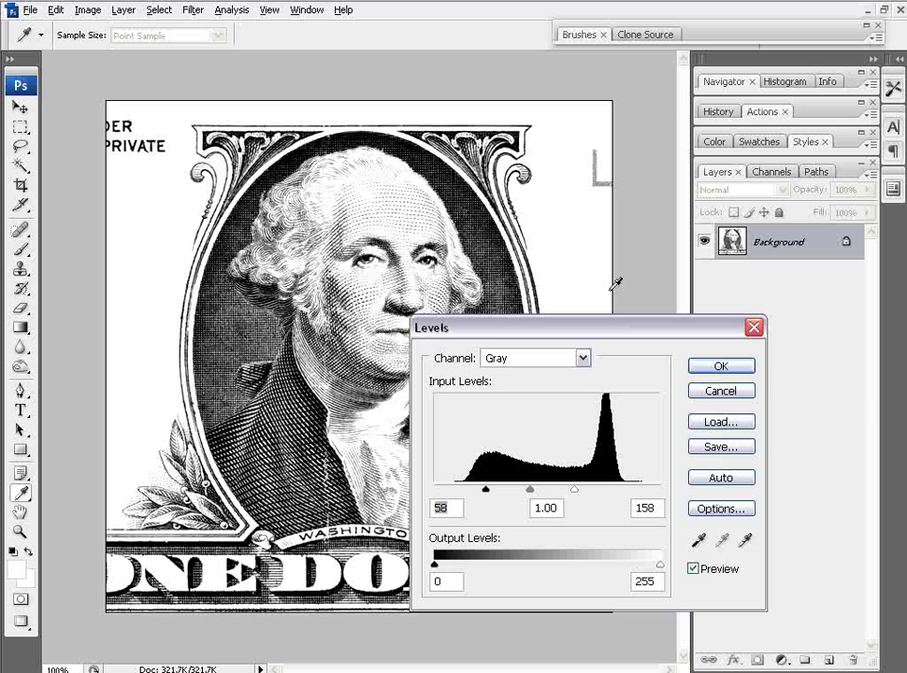
key("Tab")
key("Tab")
key("Tab")
left_click_drag(552, 329, 621, 168)
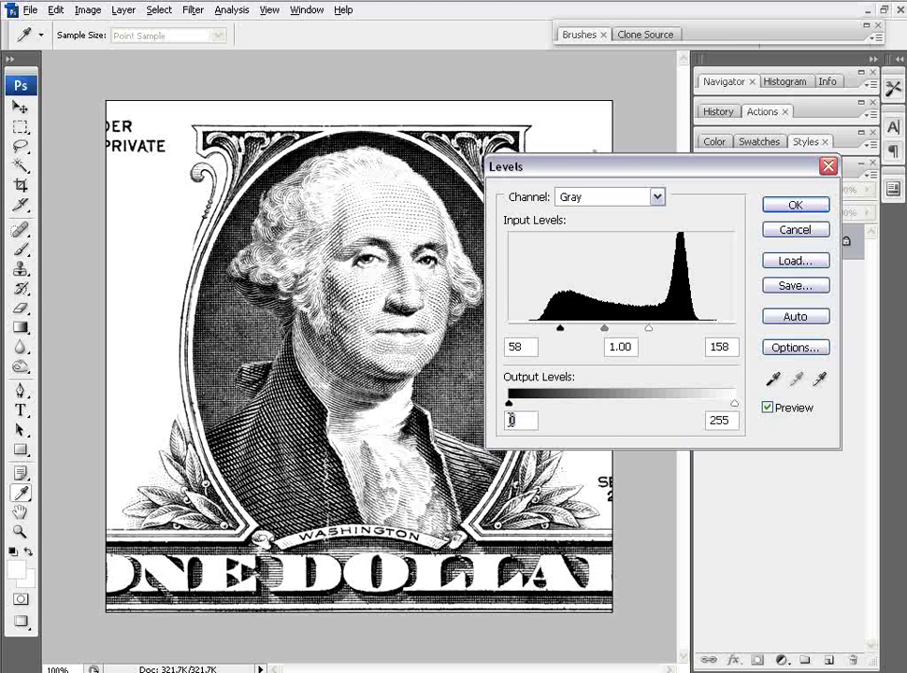
left_click(795, 207)
key("z")
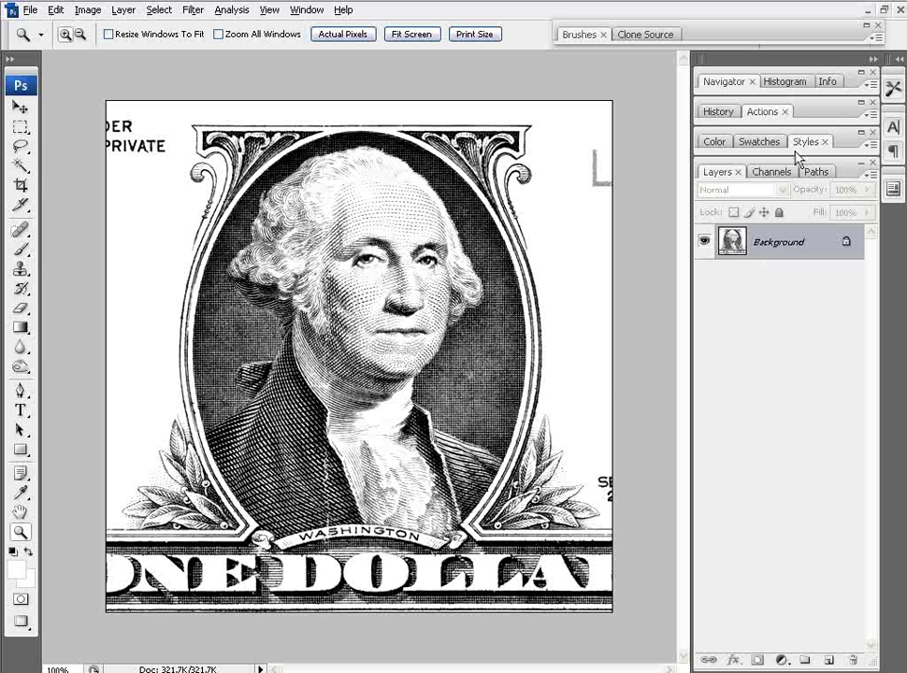
Step: Expand the Actions panel to reveal Default Actions and the White Out action's steps
left_click(765, 113)
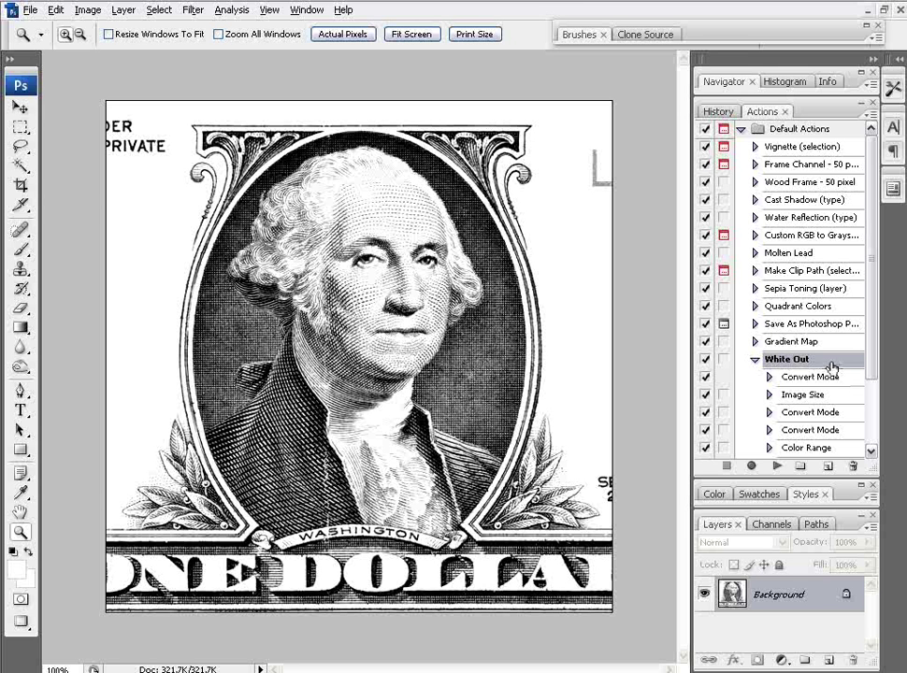
Step: Run the White Out action on the portrait and fit the result on screen
key("alt+w")
key("Escape")
left_click(777, 466)
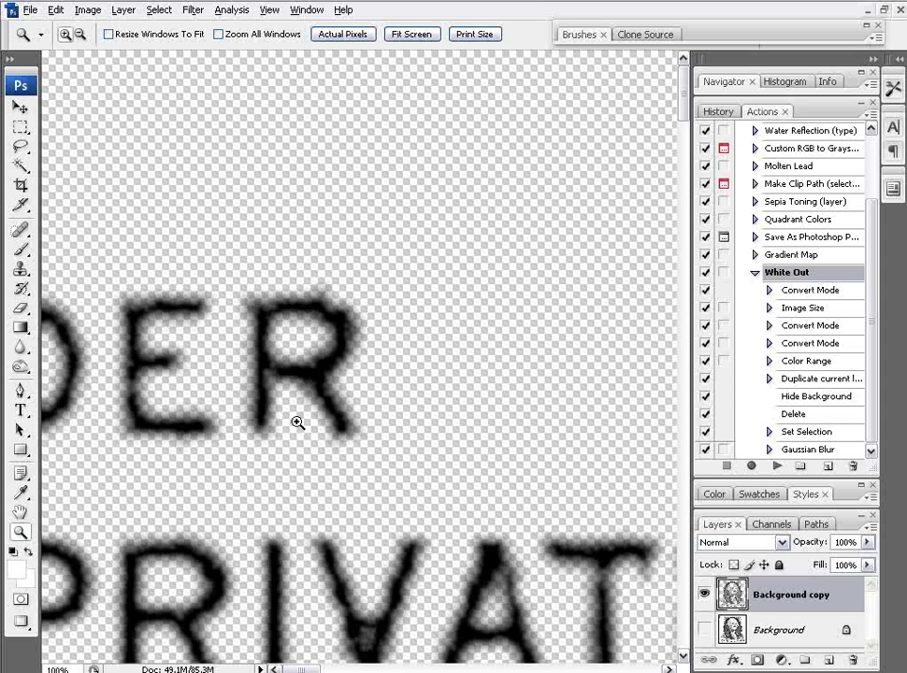
right_click(414, 306)
left_click(444, 316)
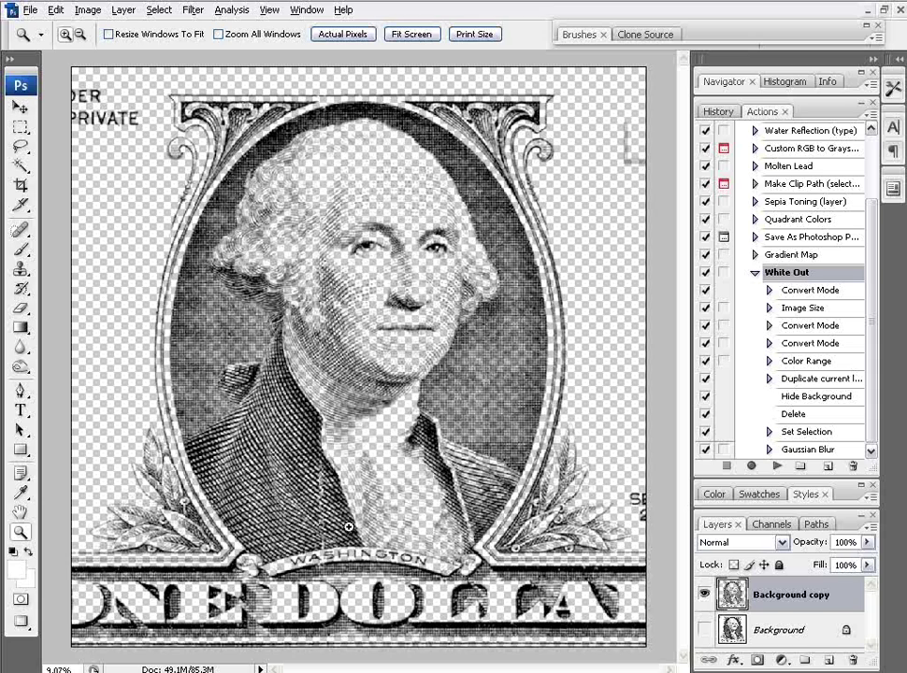
left_click(704, 631)
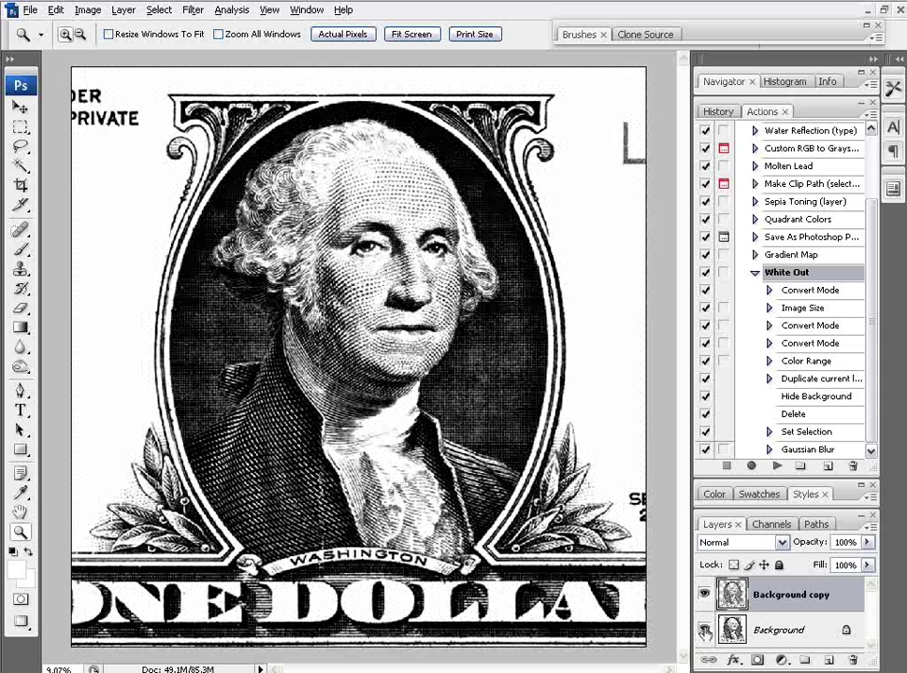
left_click(704, 631)
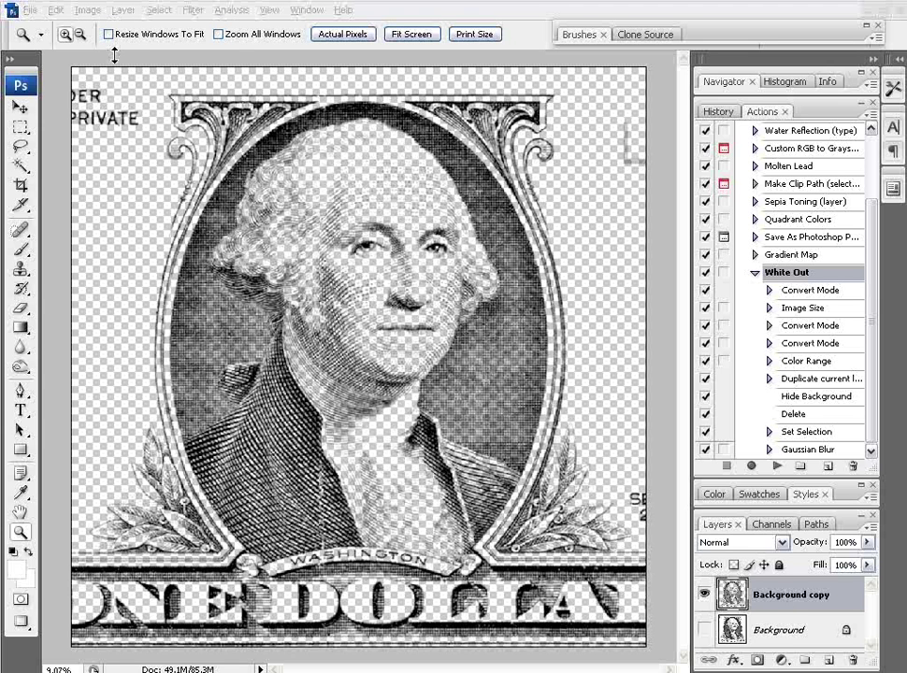
Step: Resample the image to a resolution of 200 pixels/inch in Image Size
left_click(94, 13)
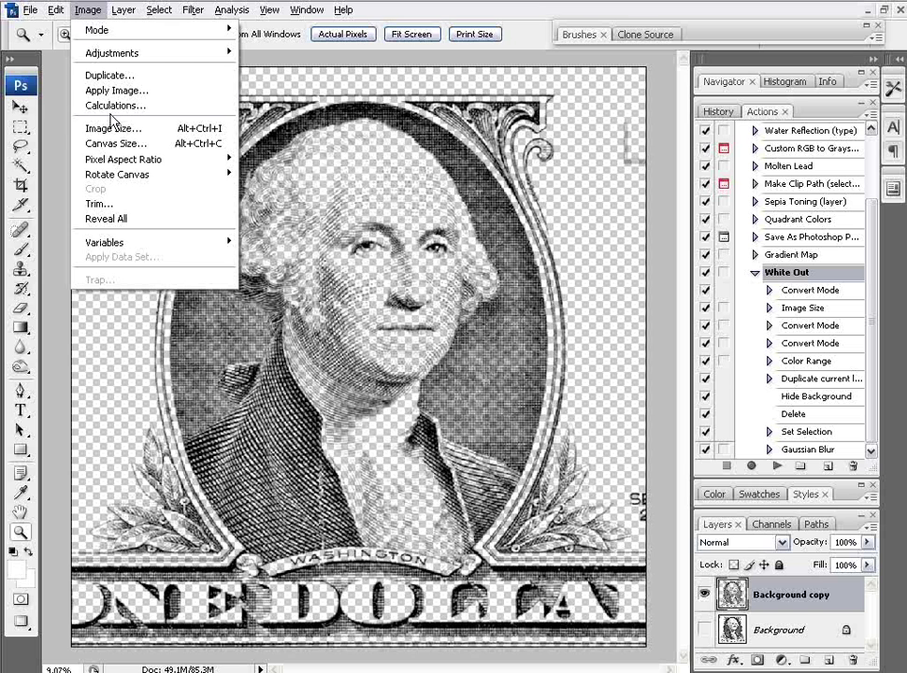
left_click(140, 128)
double_click(419, 345)
type("200")
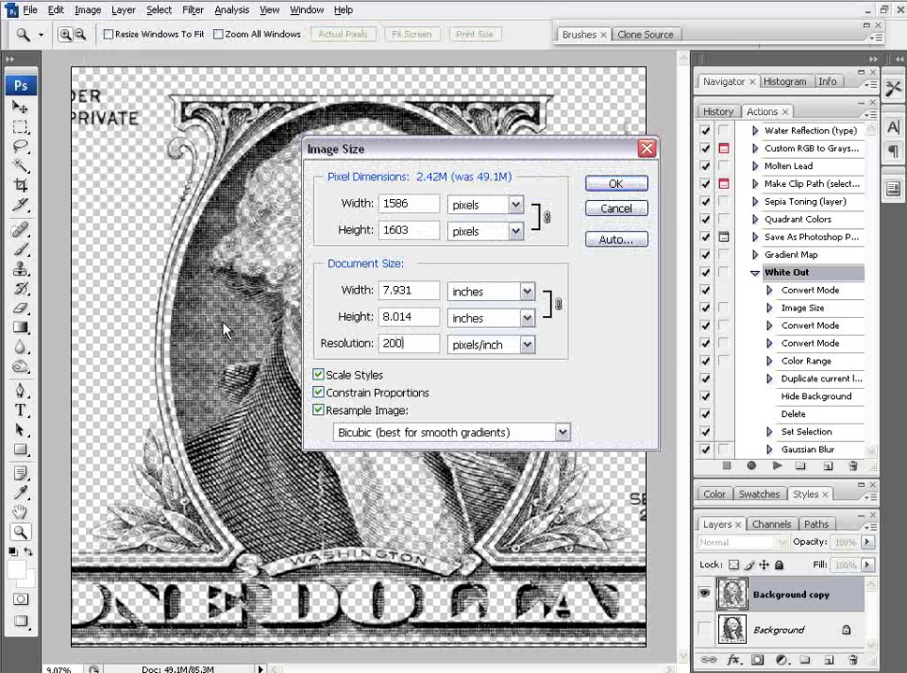
left_click(619, 182)
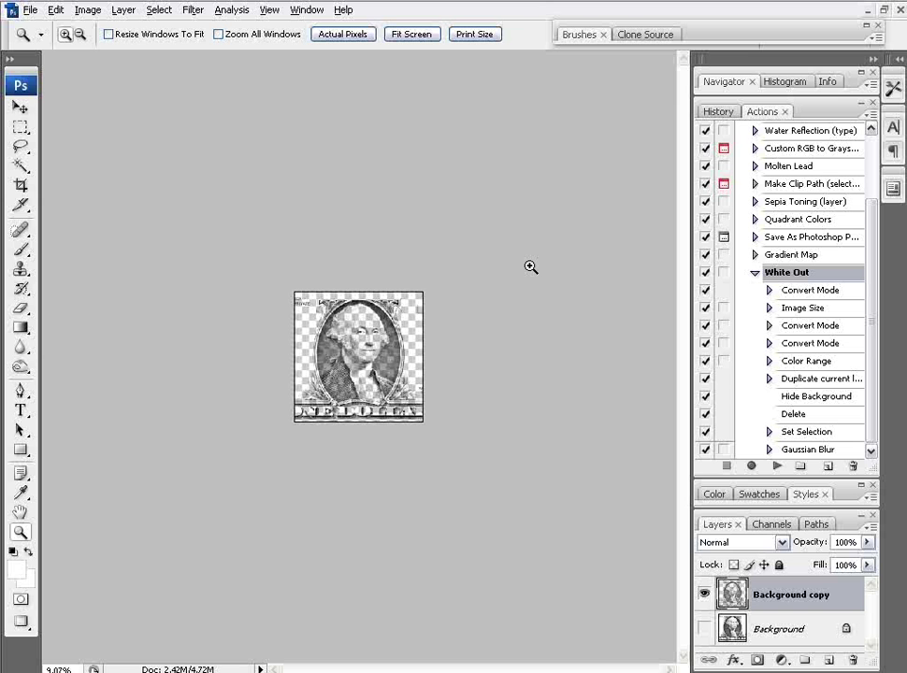
Step: Delete the old Background copy layer from the T-shirt mockup document
left_click(884, 9)
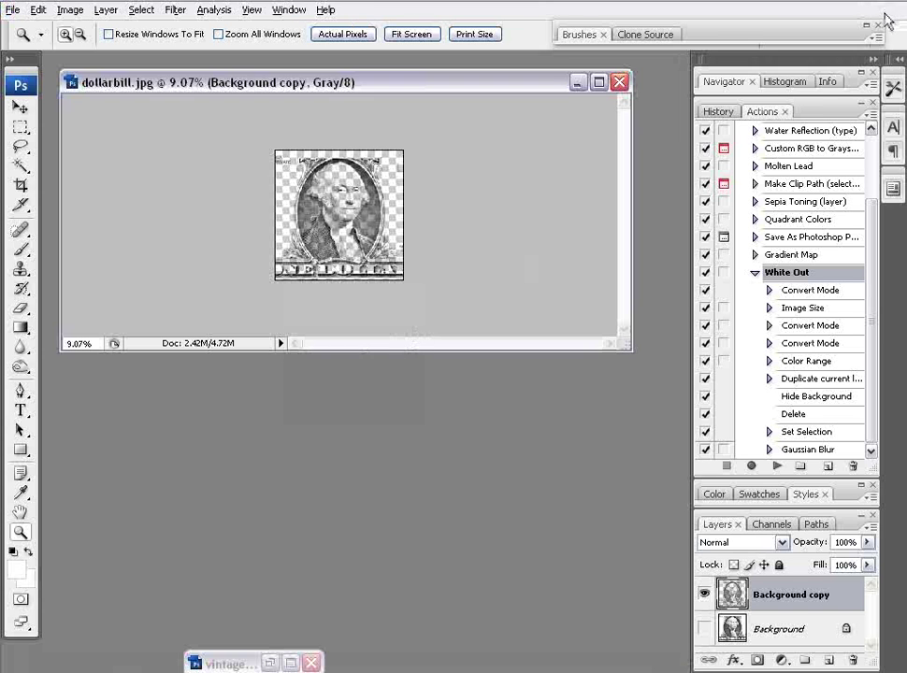
left_click(291, 663)
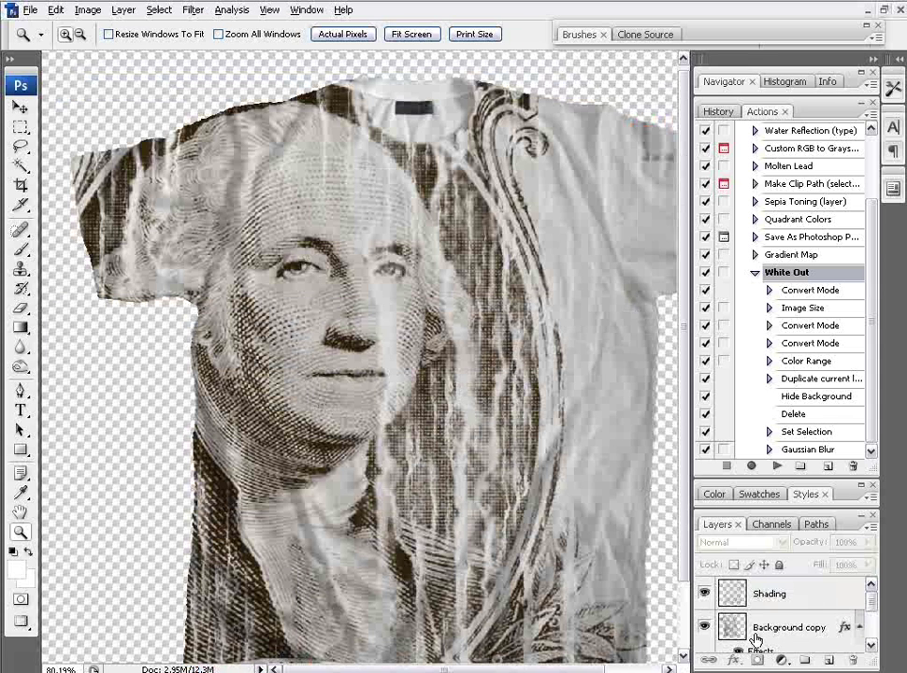
left_click(784, 625)
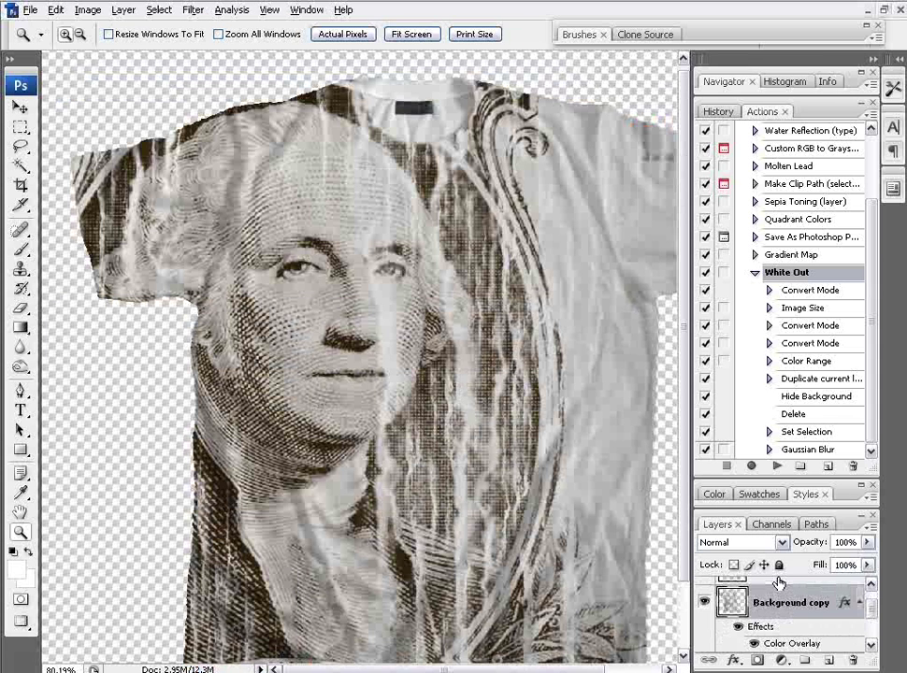
left_click(853, 662)
left_click(499, 490)
Step: Drag the cut-out portrait layer from dollarbill.jpg into vintage.psd with the Move tool
left_click(884, 11)
left_click(573, 101)
left_click_drag(475, 88, 752, 163)
key("v")
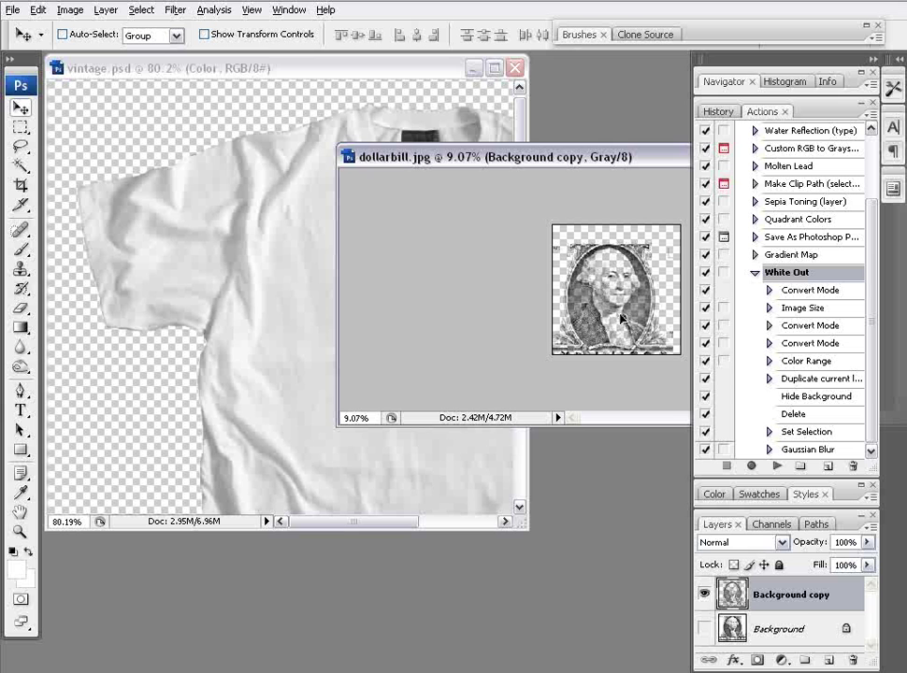
left_click_drag(628, 309, 293, 303)
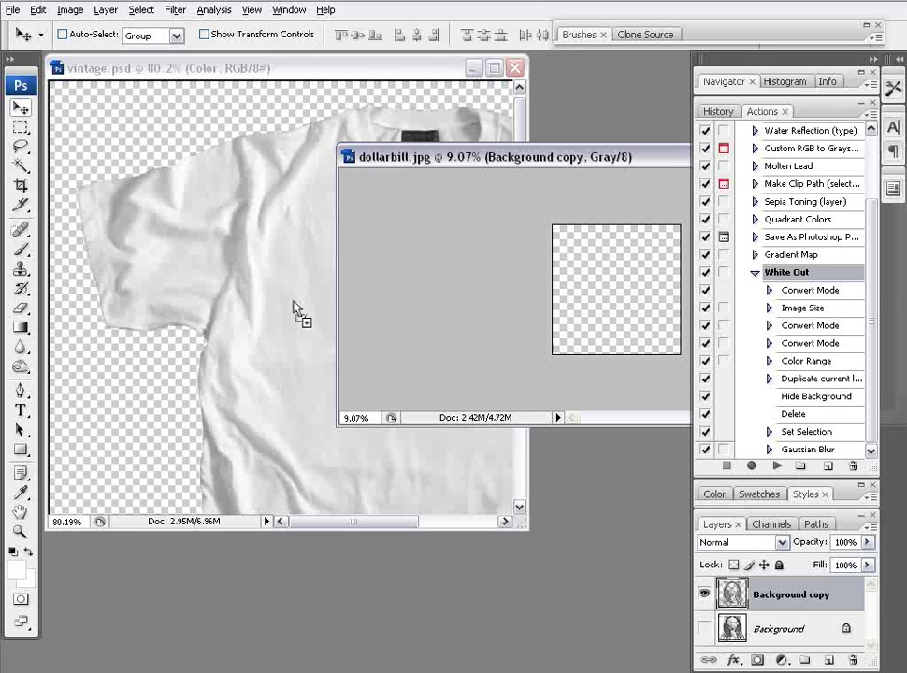
left_click_drag(293, 303, 294, 299)
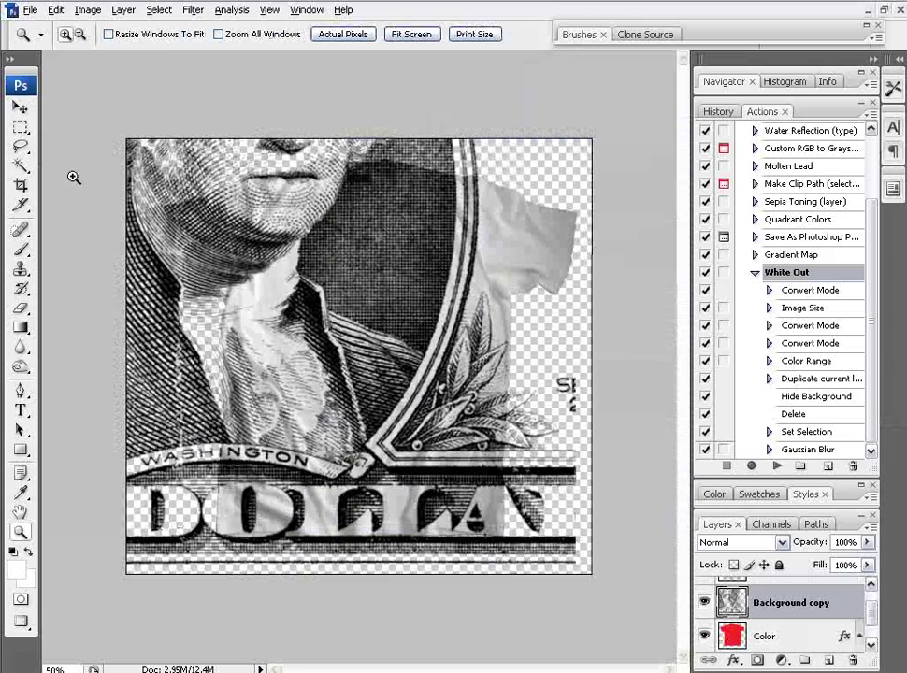
Step: Free-transform the portrait to 67.8% scale and position it over the left of the shirt
key("v")
left_click_drag(287, 83, 359, 329)
key("ctrl+t")
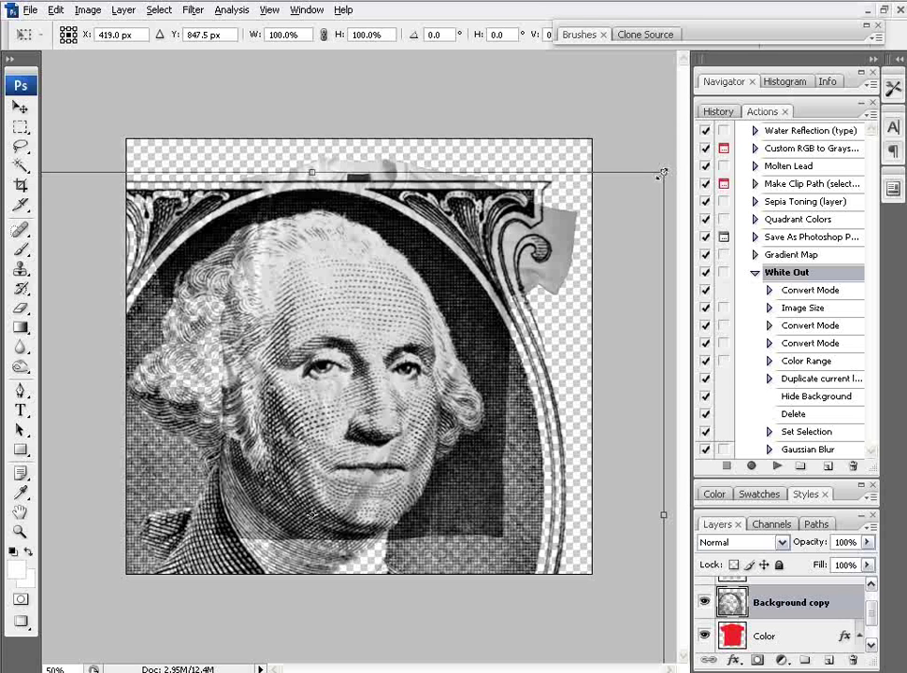
left_click_drag(661, 174, 370, 381)
left_click_drag(244, 566, 455, 322)
left_click_drag(621, 174, 649, 148)
left_click_drag(455, 352, 327, 340)
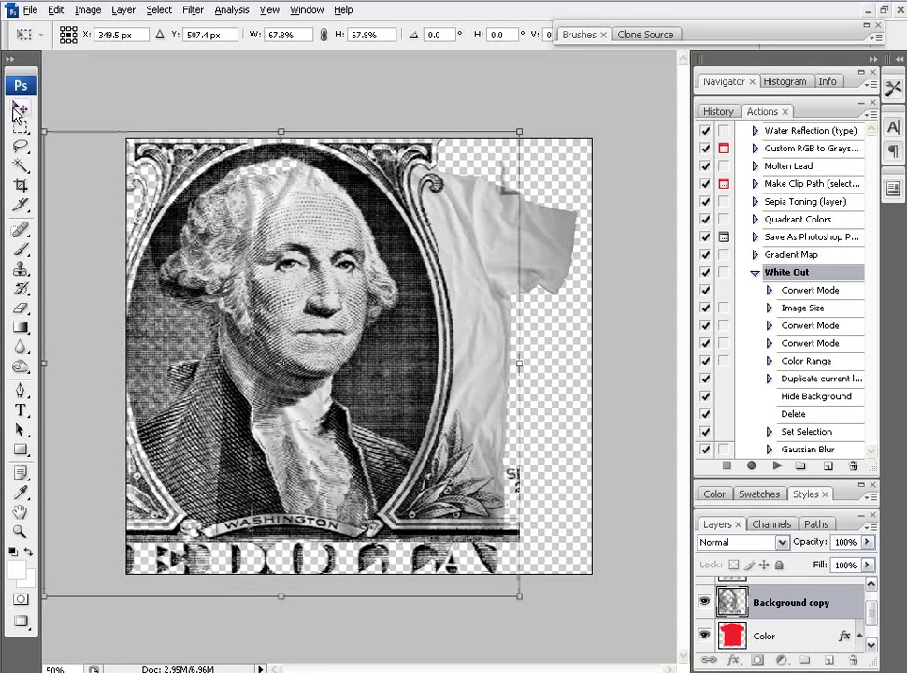
left_click(14, 105)
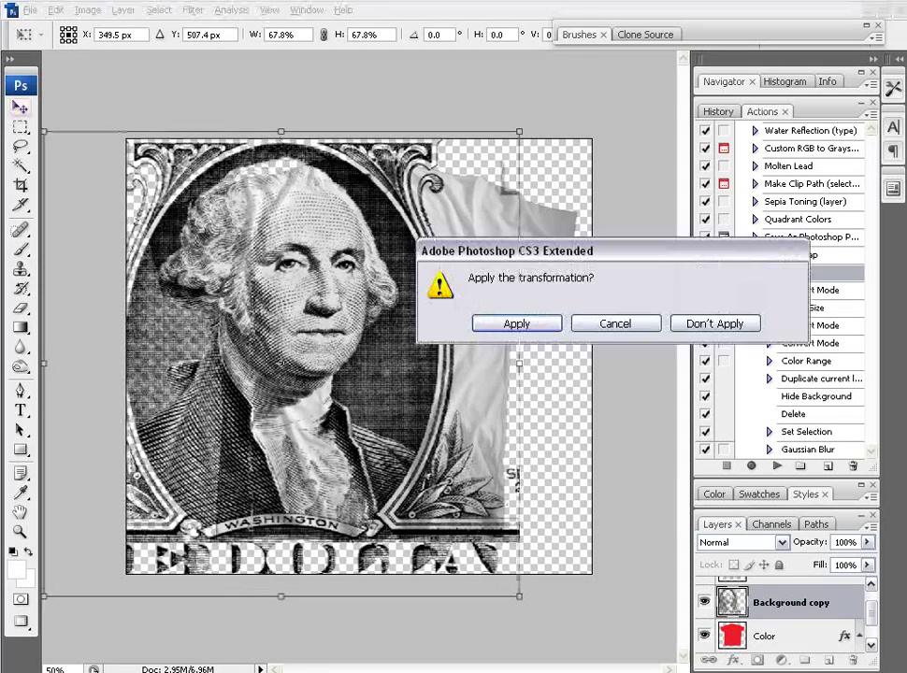
left_click(517, 324)
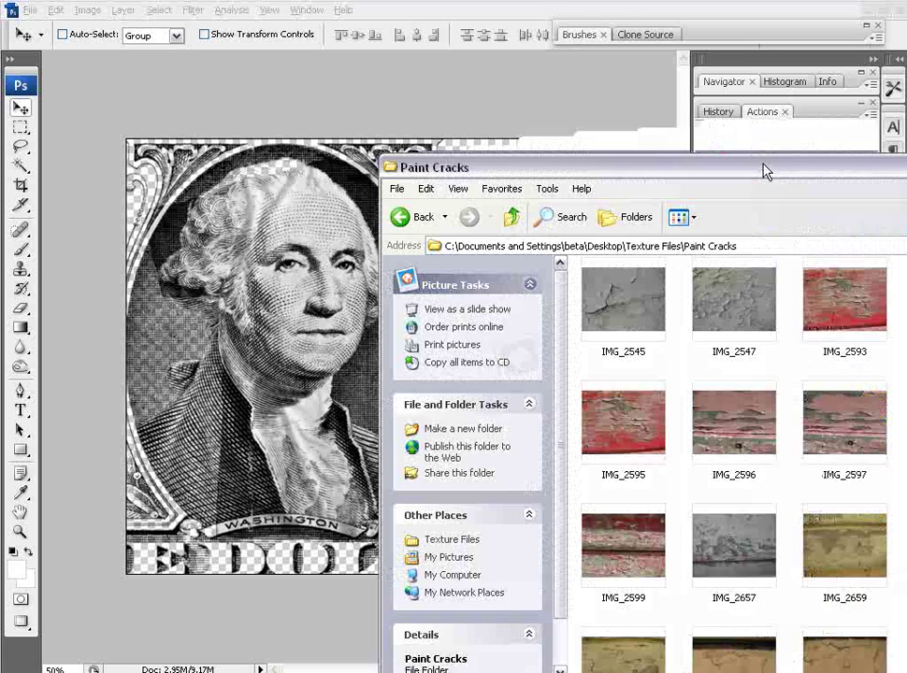
Step: Drag IMG_2595 from the Paint Cracks folder onto the Photoshop workspace to open it
mouse_move(765, 171)
left_mouse_down()
mouse_move(471, 62)
mouse_move(453, 70)
left_mouse_up()
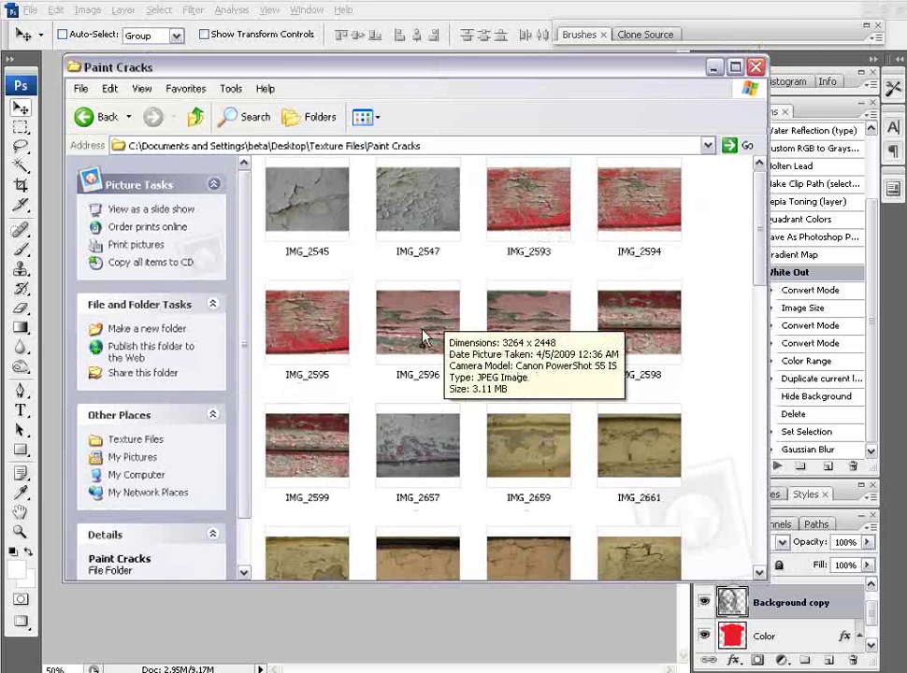
left_click(322, 318)
left_click_drag(234, 67, 769, 10)
left_click_drag(840, 271, 577, 422)
left_click_drag(464, 426, 470, 414)
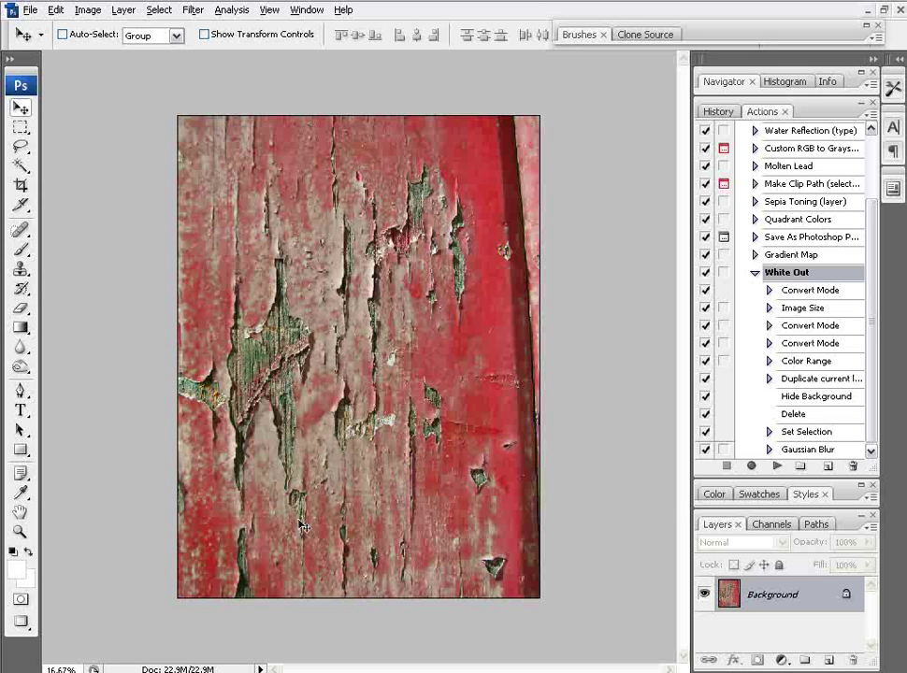
Step: Convert the crack photo to Grayscale, discarding colour information
left_click(87, 11)
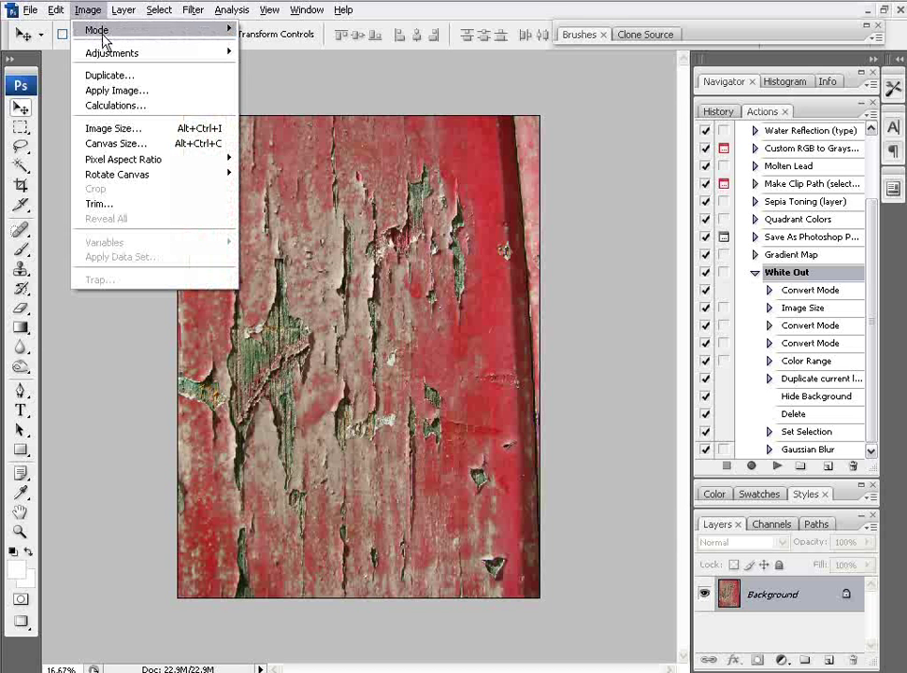
mouse_move(89, 31)
left_click(309, 55)
left_click(505, 345)
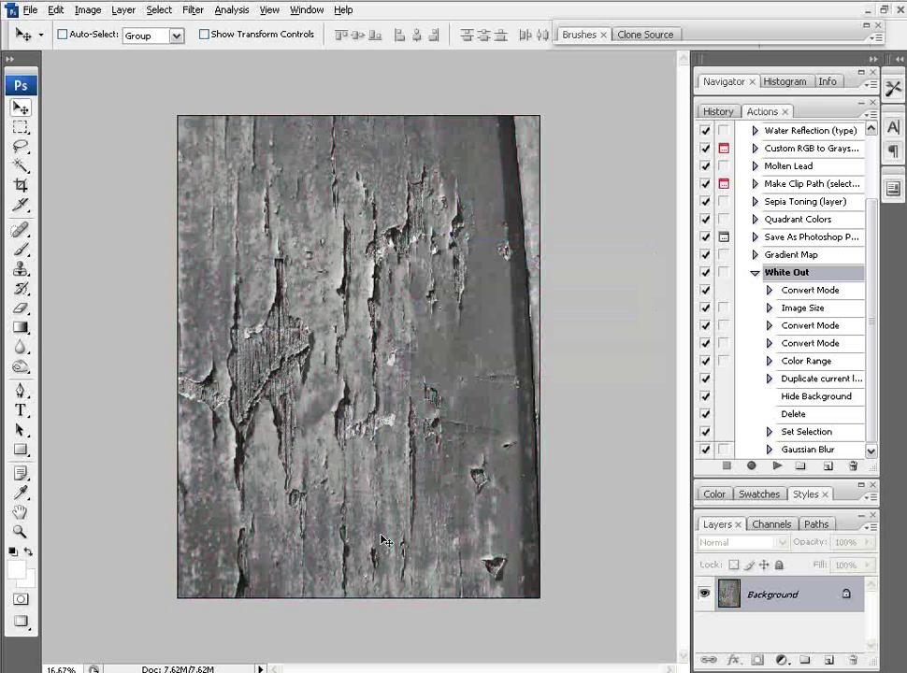
Step: Apply Levels to the crack photo with input values 26, 1.00 and 125
left_click(83, 12)
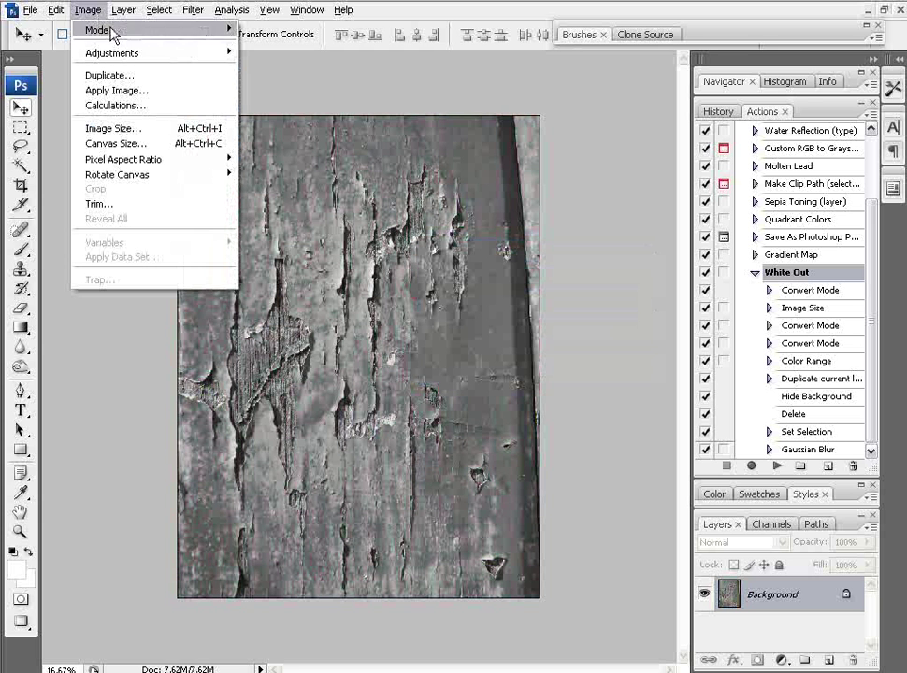
mouse_move(133, 53)
left_click(260, 55)
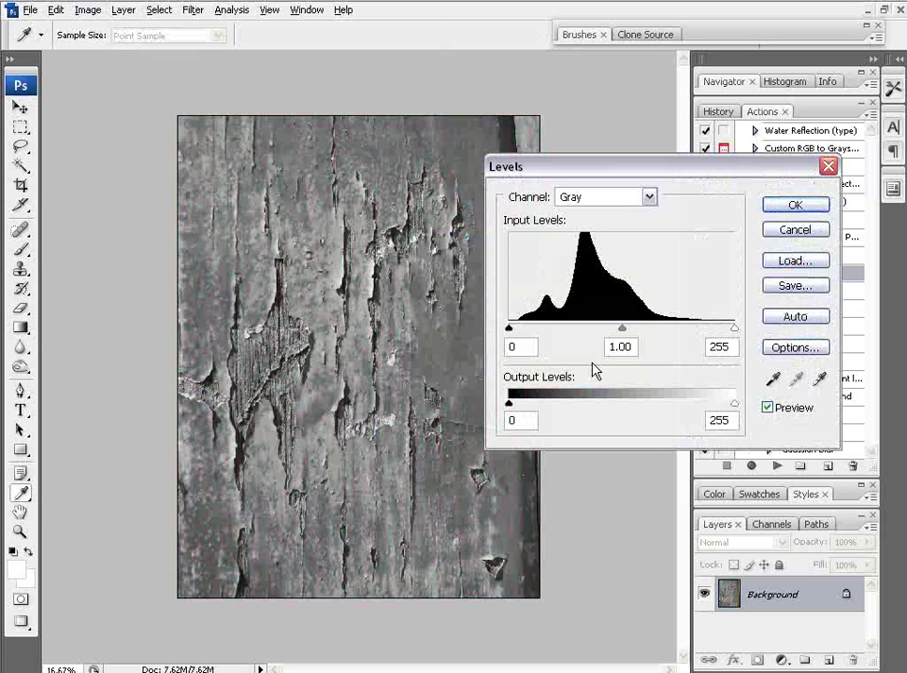
left_click_drag(734, 330, 618, 335)
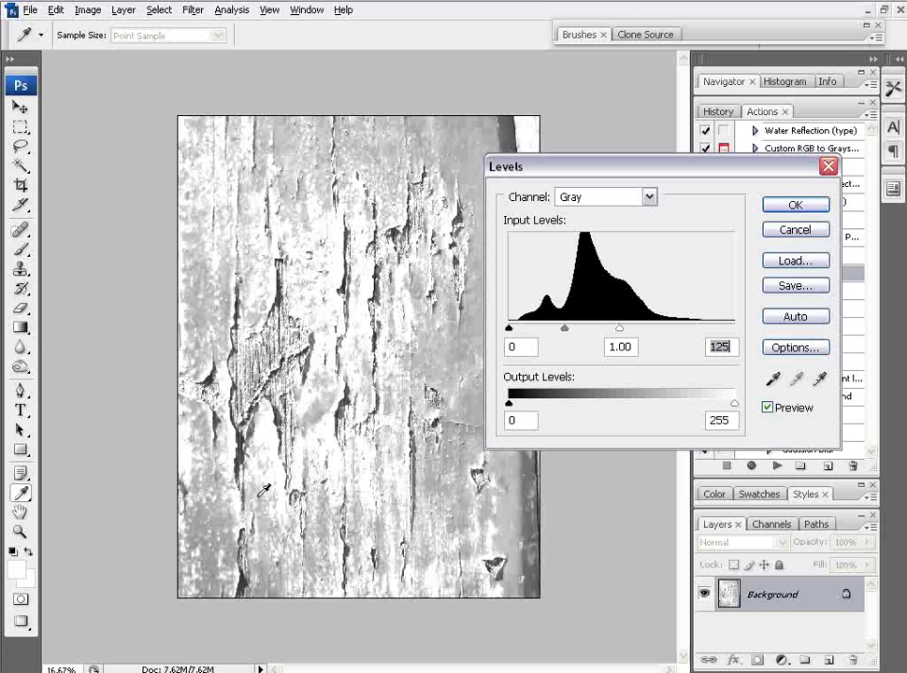
left_click_drag(510, 330, 532, 334)
double_click(515, 346)
type("26")
left_click(815, 211)
key("v")
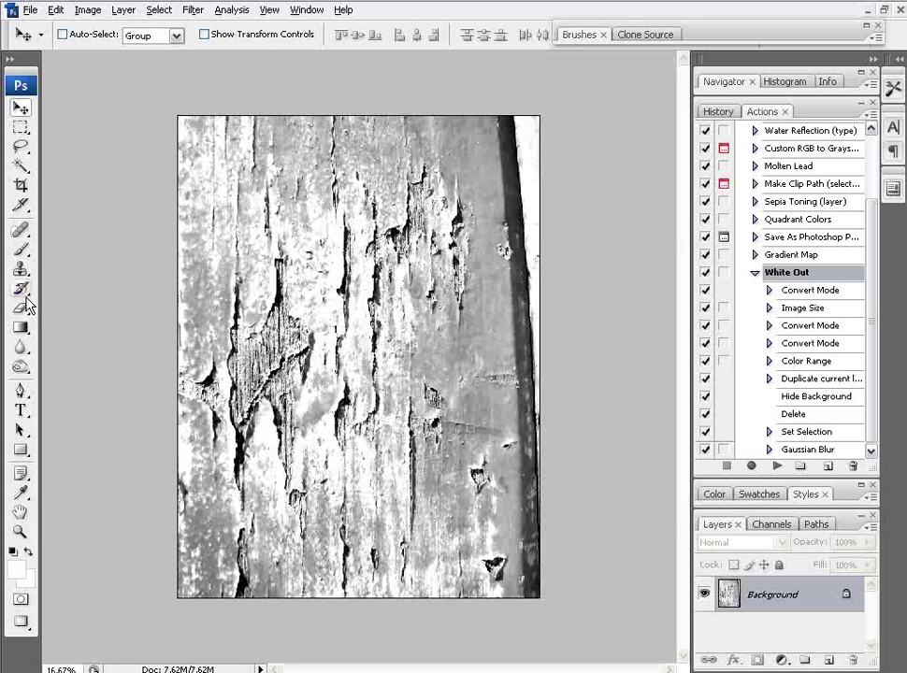
Step: Crop the crack texture to a narrow vertical strip and zoom in on it
key("c")
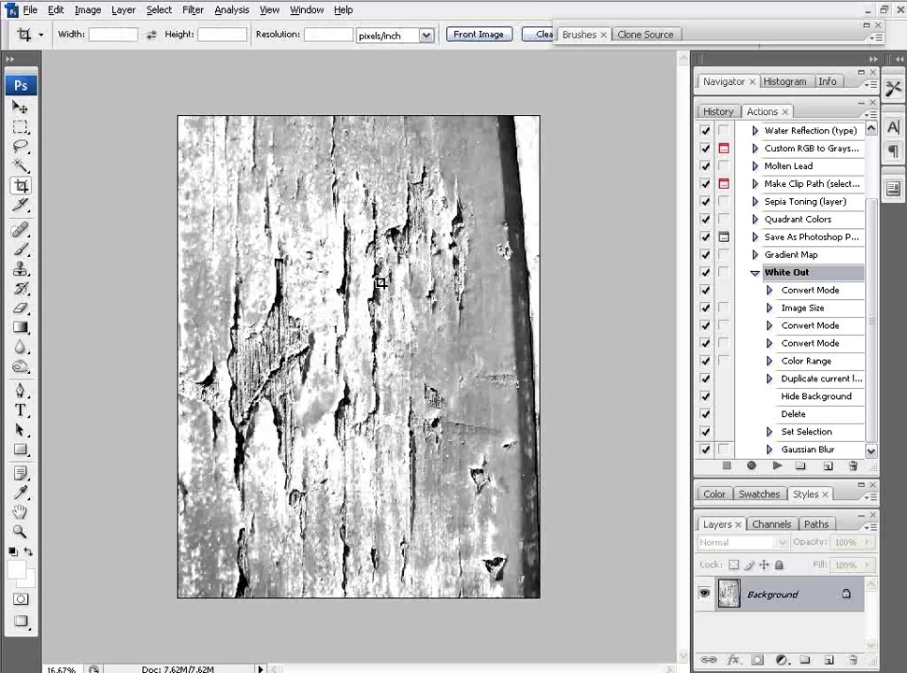
left_click_drag(269, 198, 429, 513)
key("Return")
left_click(20, 531)
left_click_drag(279, 199, 445, 511)
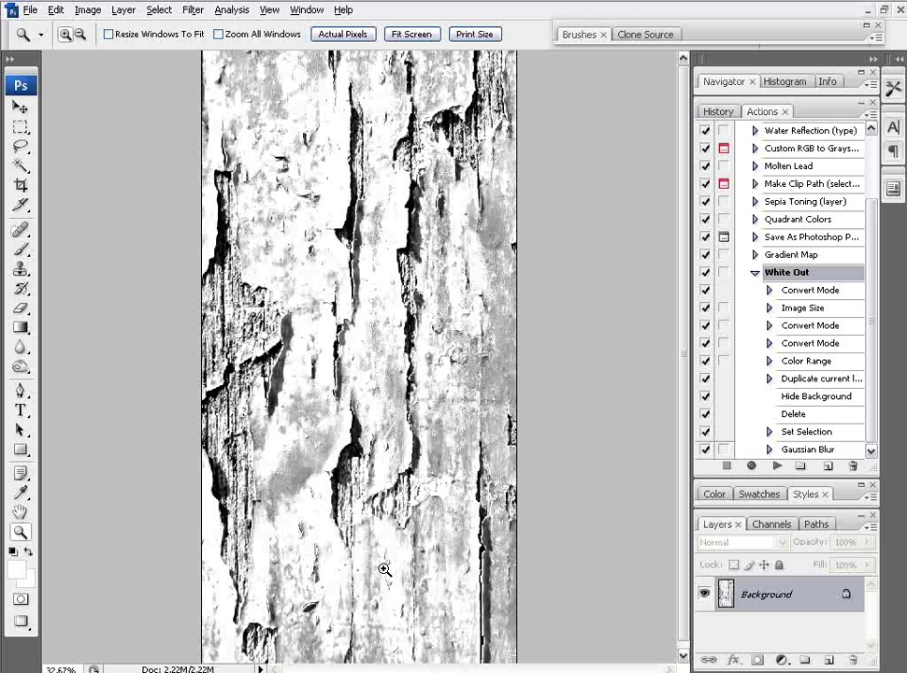
Step: Erase around the central cracks with a 300 px soft Eraser brush
left_click(20, 310)
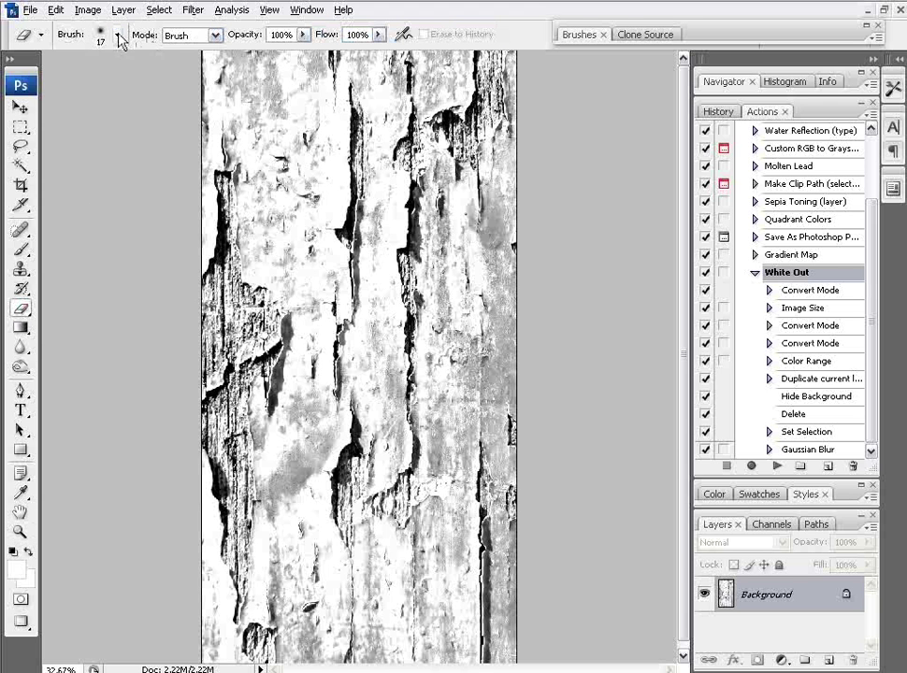
left_click(865, 25)
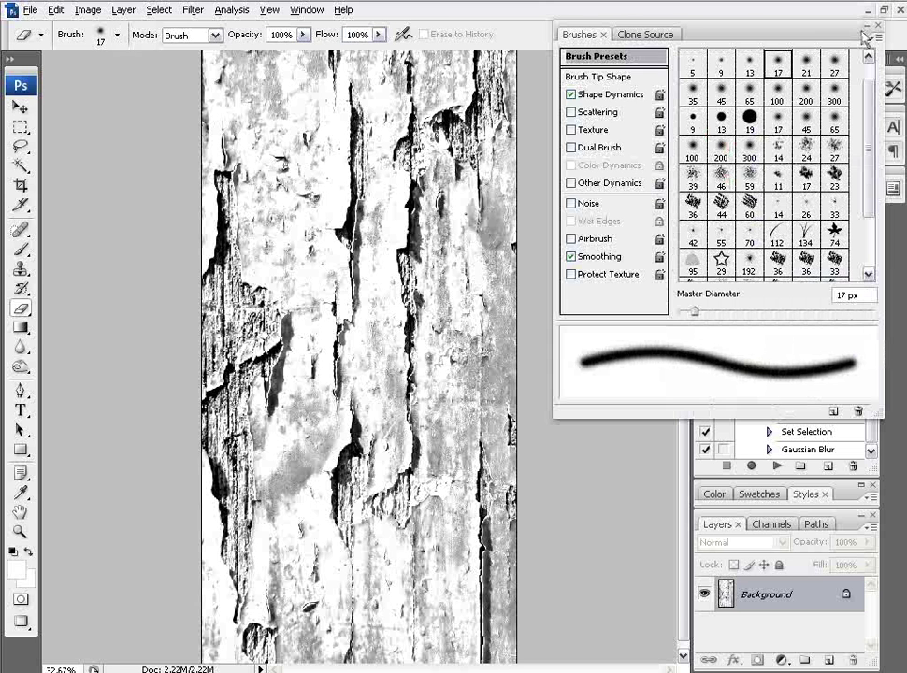
left_click(777, 93)
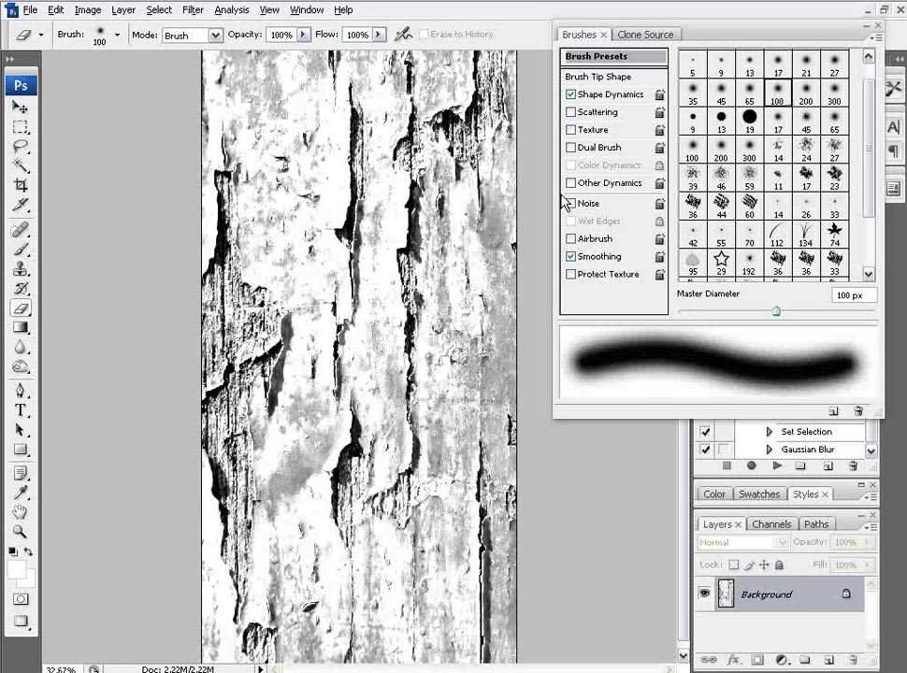
left_click(834, 101)
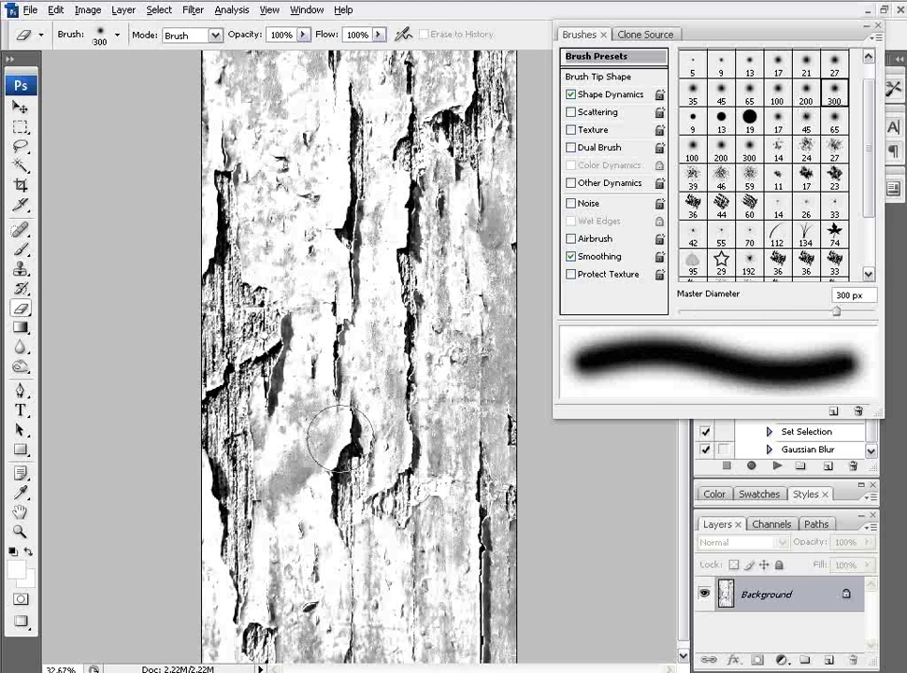
mouse_move(465, 271)
left_mouse_down()
mouse_move(456, 315)
mouse_move(442, 626)
mouse_move(427, 579)
mouse_move(416, 639)
mouse_move(455, 652)
mouse_move(340, 671)
mouse_move(301, 625)
mouse_move(256, 651)
mouse_move(247, 516)
mouse_move(293, 376)
mouse_move(275, 275)
mouse_move(247, 449)
mouse_move(246, 562)
mouse_move(196, 367)
mouse_move(208, 107)
mouse_move(235, 360)
left_mouse_up()
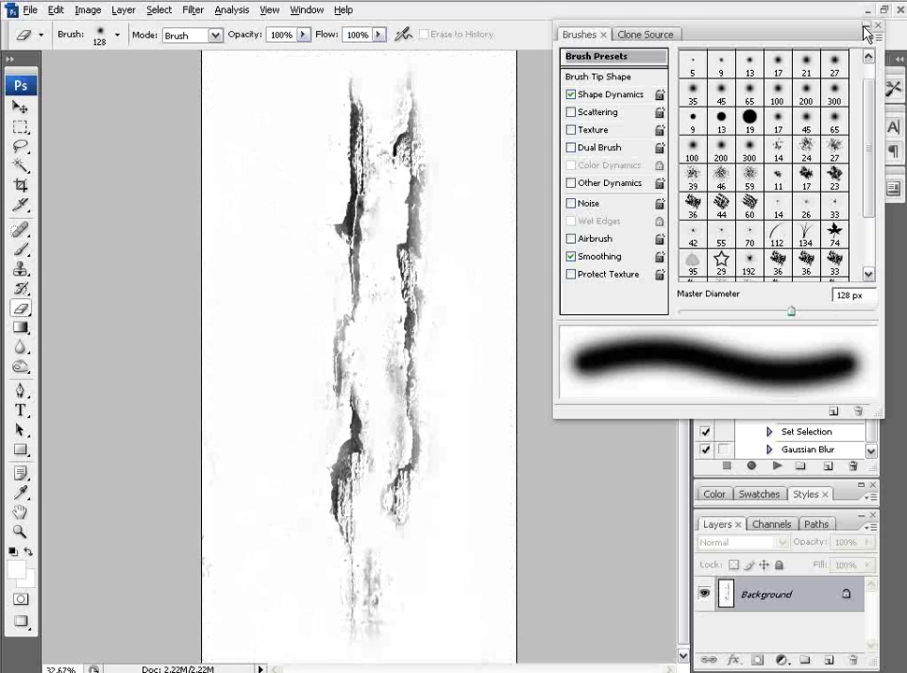
Step: Resample the crack strip to 72 pixels/inch (434 × 857 px) and erase the leftover grey marks at the bottom
left_click(864, 26)
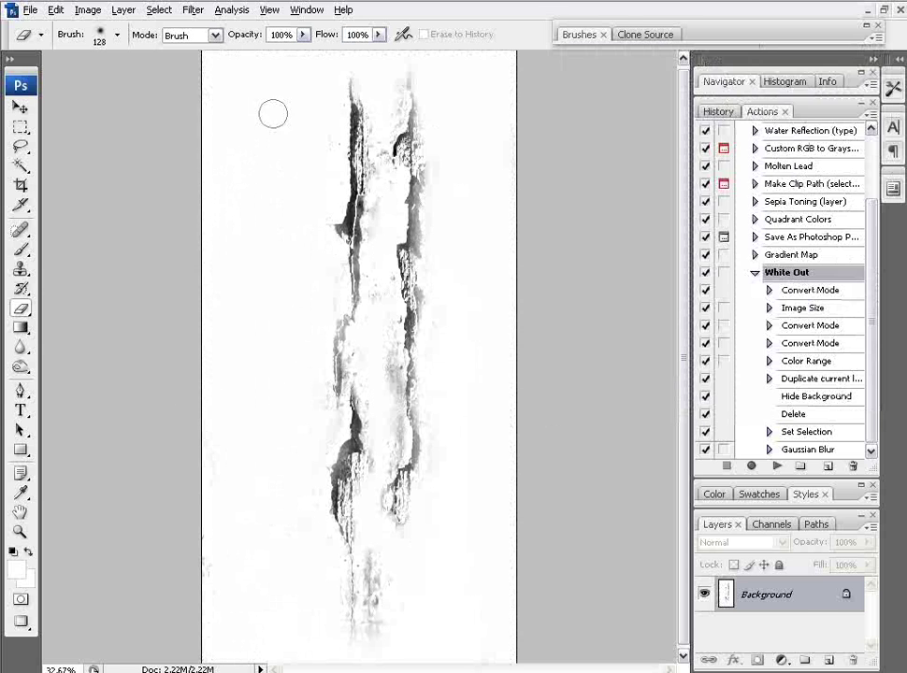
left_click(83, 11)
left_click(127, 130)
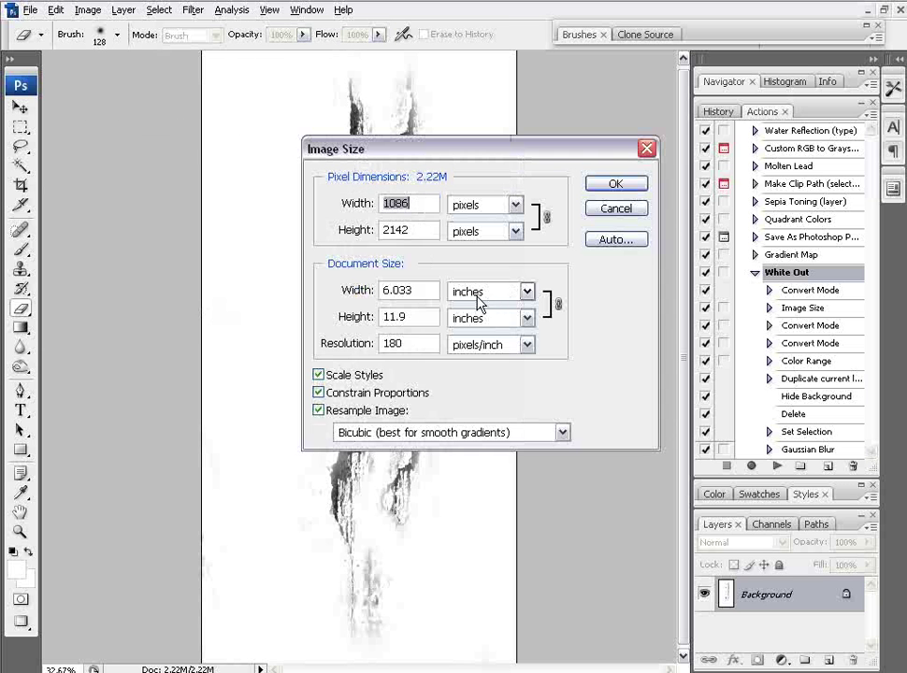
left_click(425, 343)
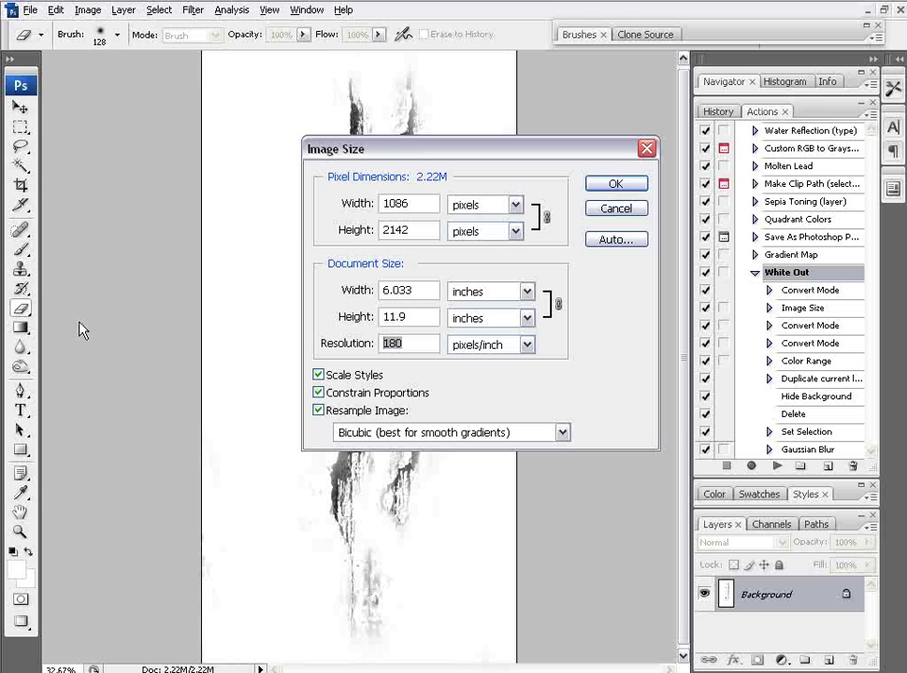
type("72")
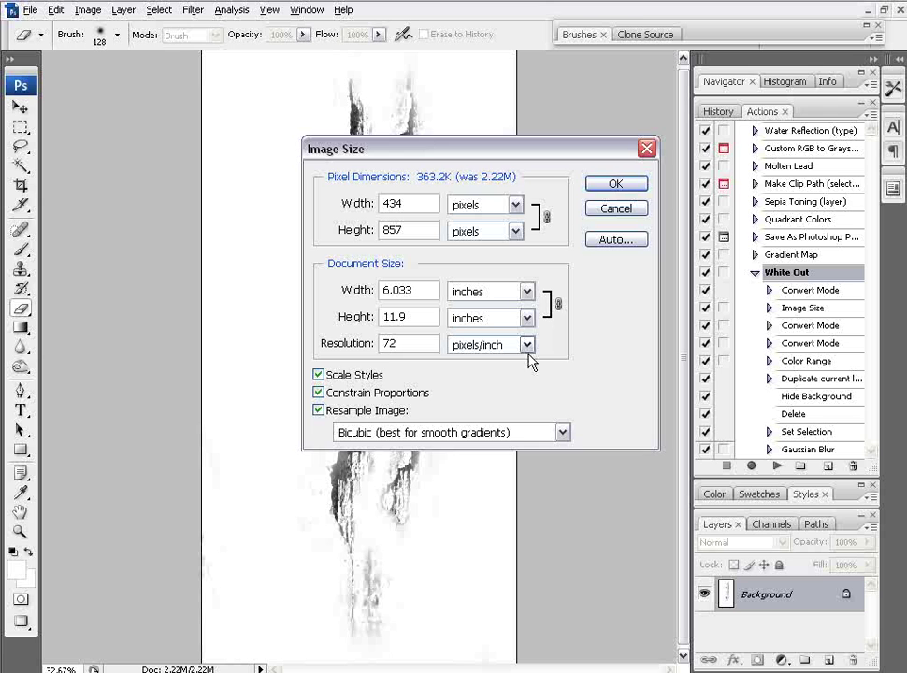
left_click(622, 184)
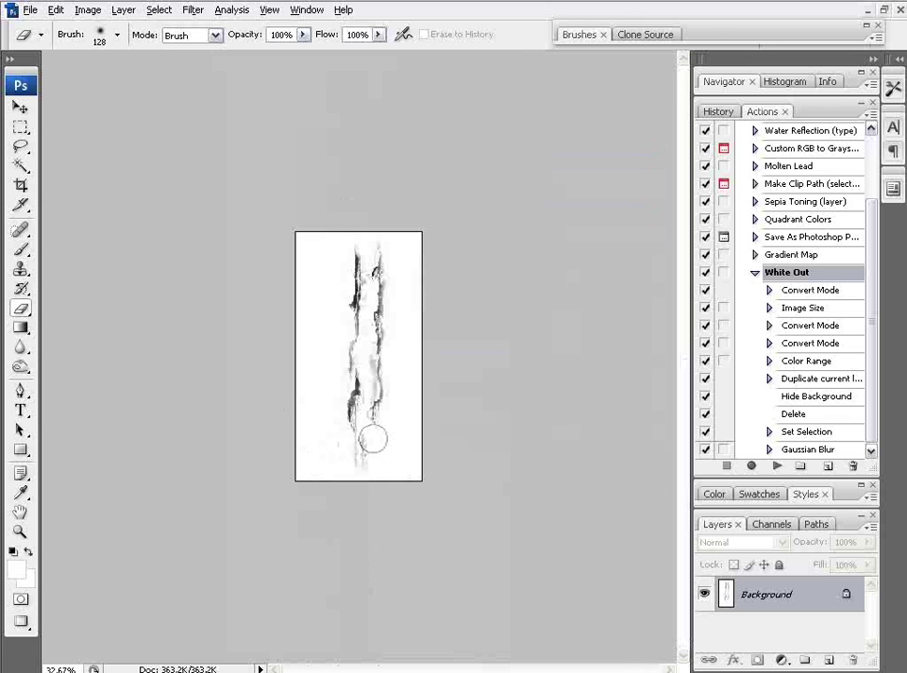
mouse_move(372, 439)
left_mouse_down()
mouse_move(369, 476)
mouse_move(356, 466)
left_mouse_up()
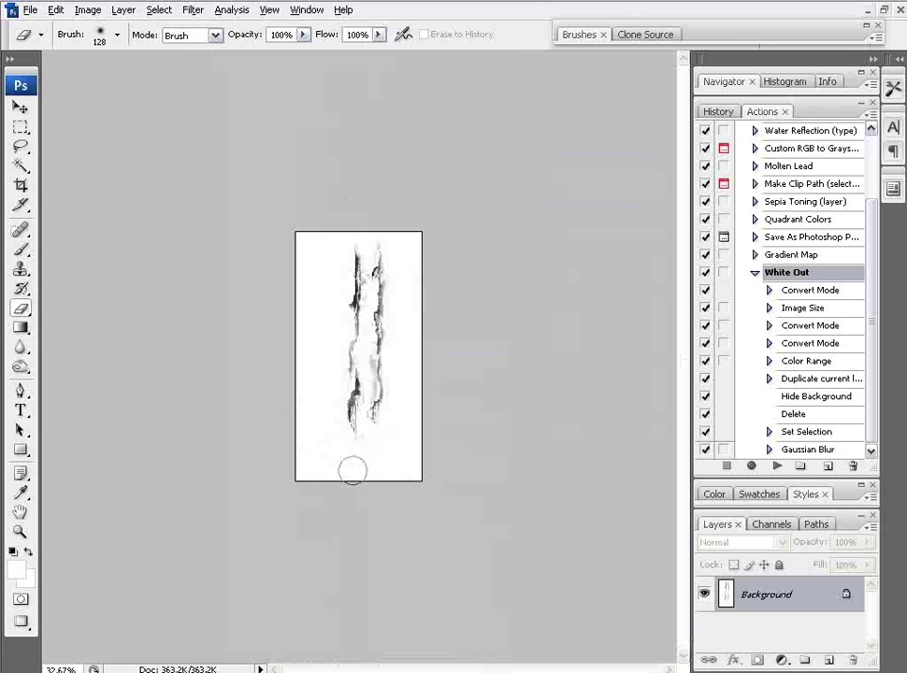
Step: Define a brush preset named 'Cracks' from the selected crack strip
left_click(20, 126)
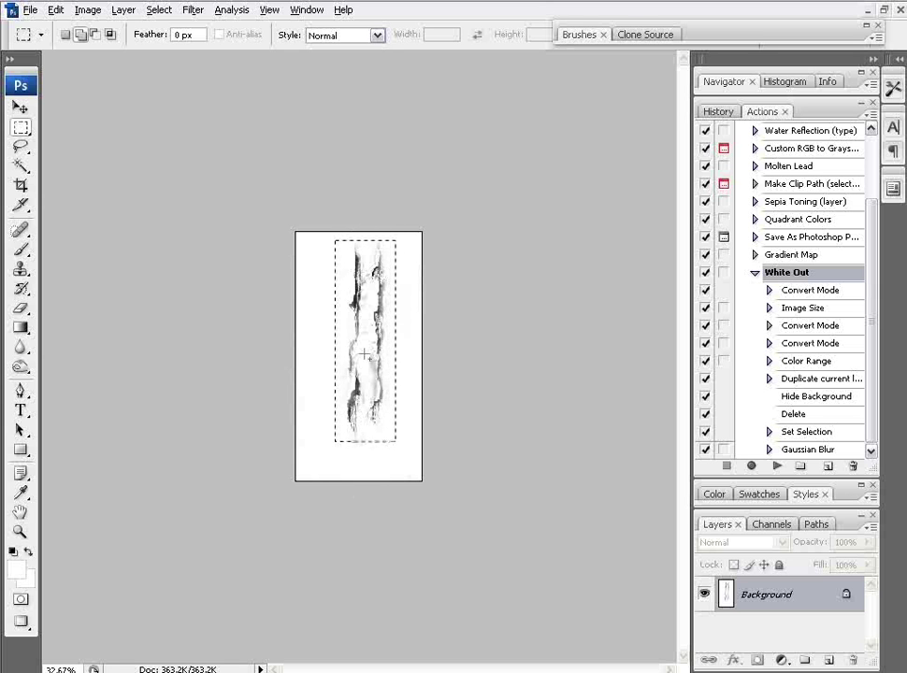
left_click(62, 11)
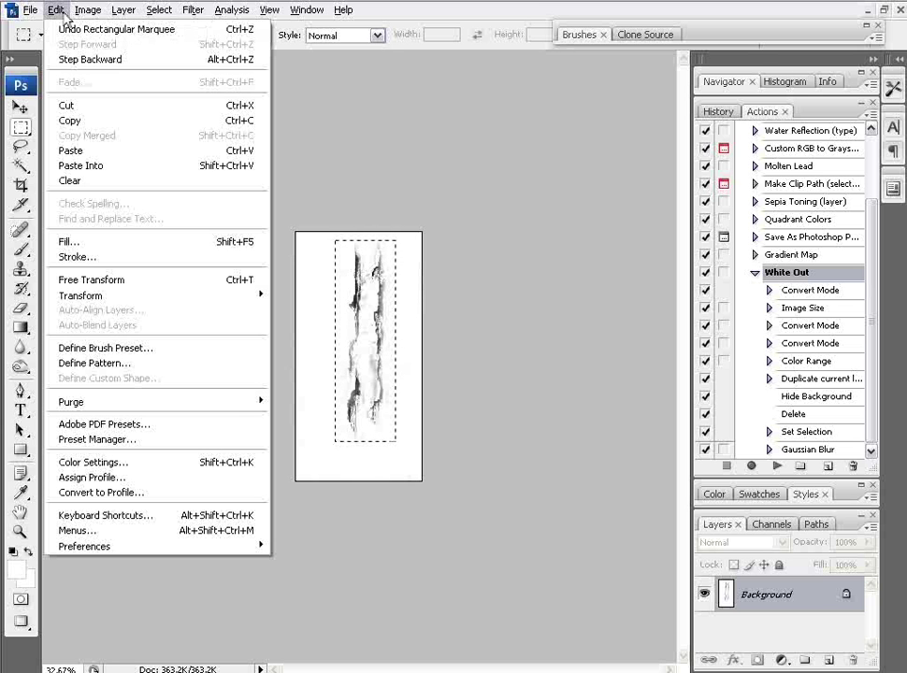
left_click(125, 349)
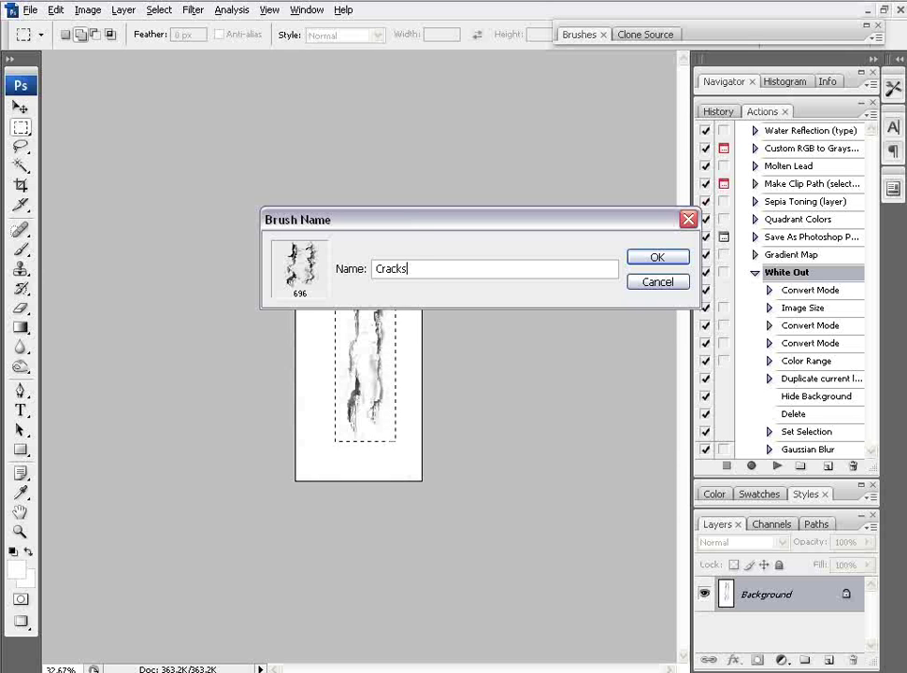
left_click(662, 258)
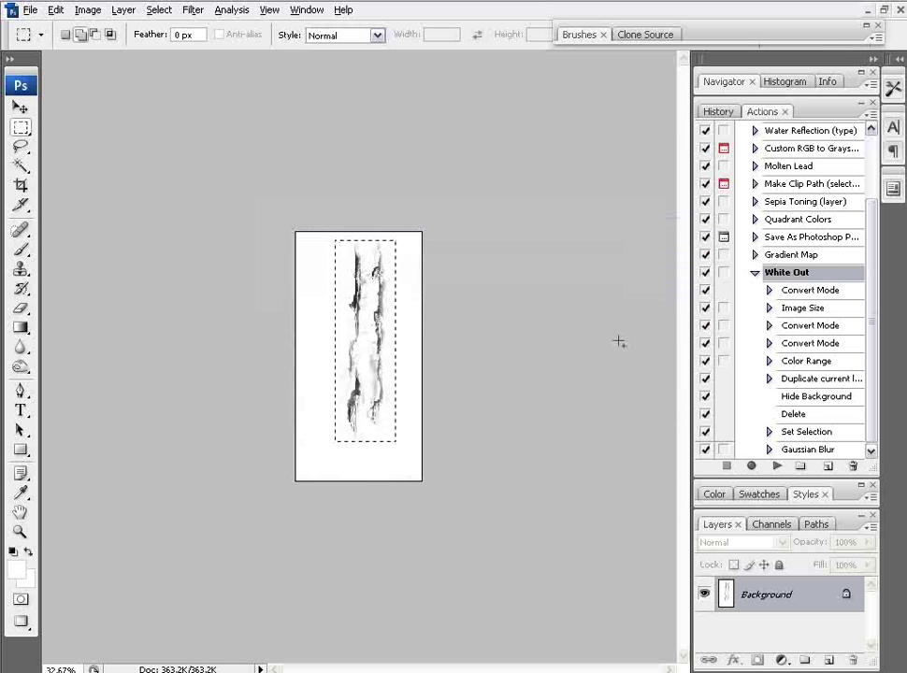
Step: Back in the T-shirt document, give the Eraser the 696 px Cracks brush
left_click(868, 12)
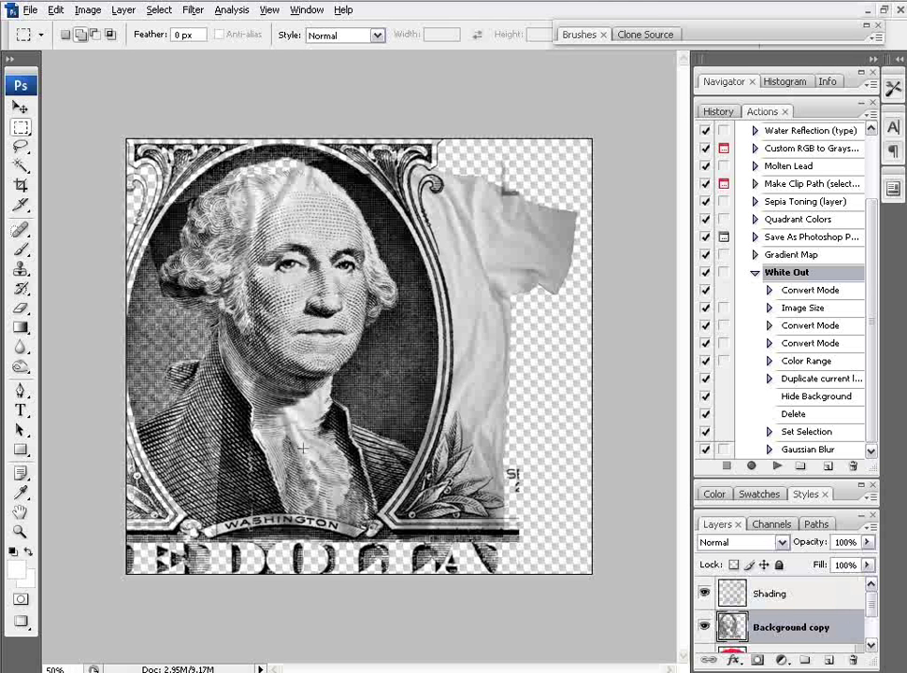
left_click(21, 309)
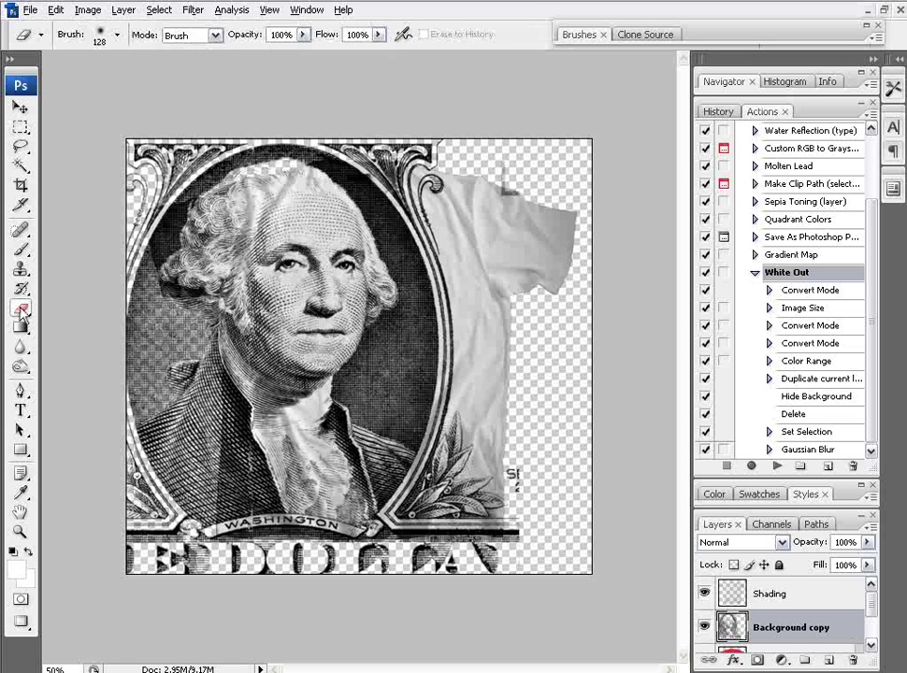
left_click(868, 28)
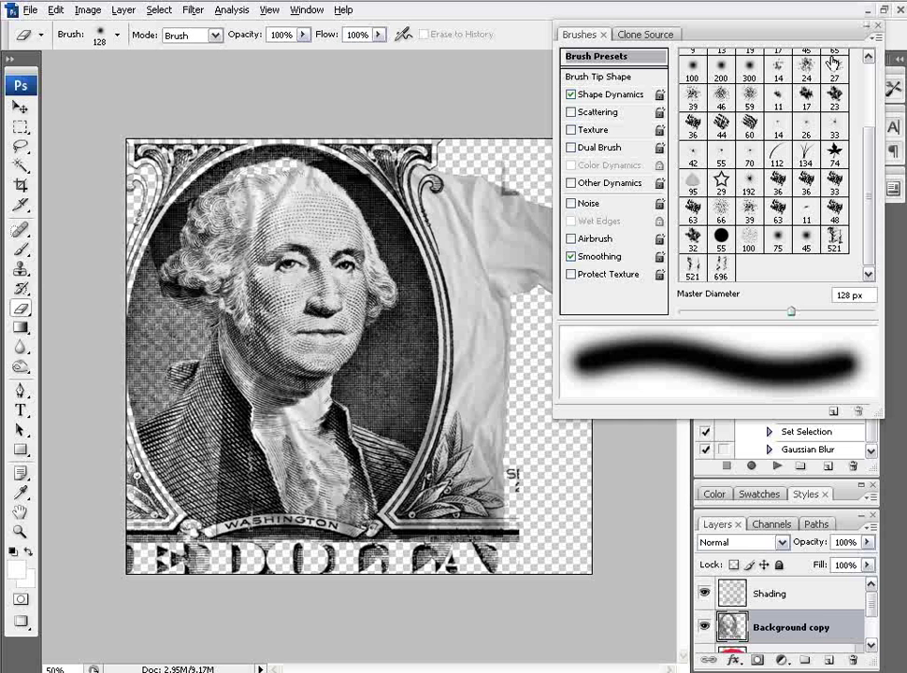
left_click(722, 273)
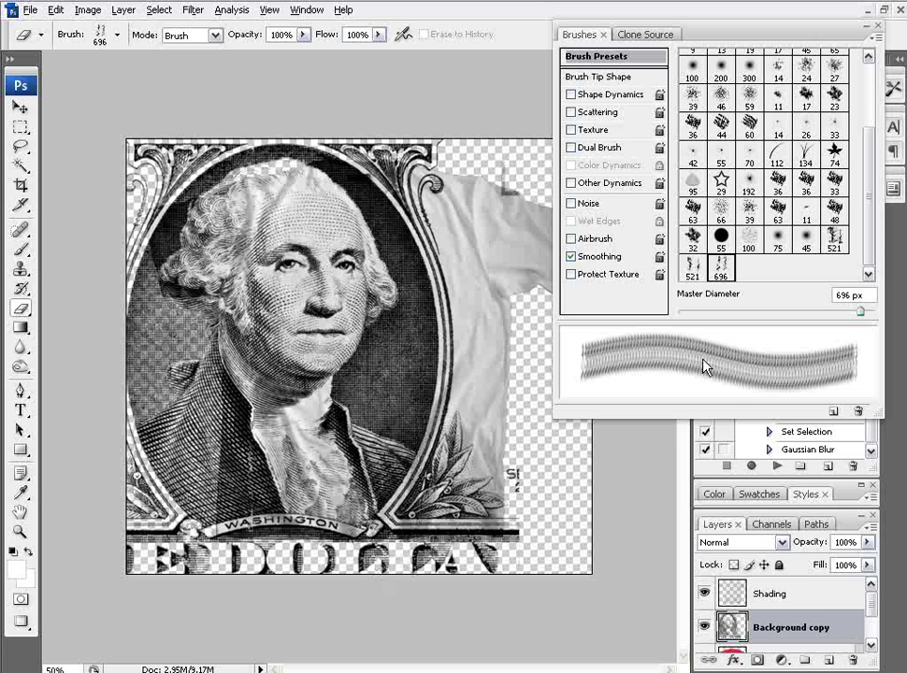
Step: Set the crack brush to 98% spacing and 476 px diameter, then erase a streak across the portrait
left_click(601, 77)
left_click_drag(703, 314, 777, 315)
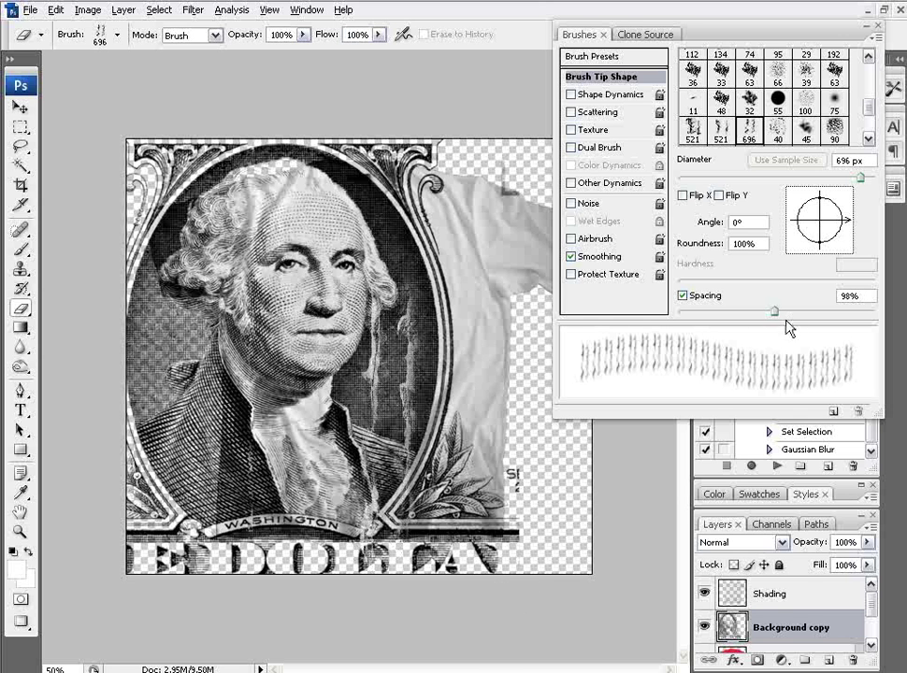
mouse_move(859, 177)
left_mouse_down()
mouse_move(806, 177)
mouse_move(838, 179)
left_mouse_up()
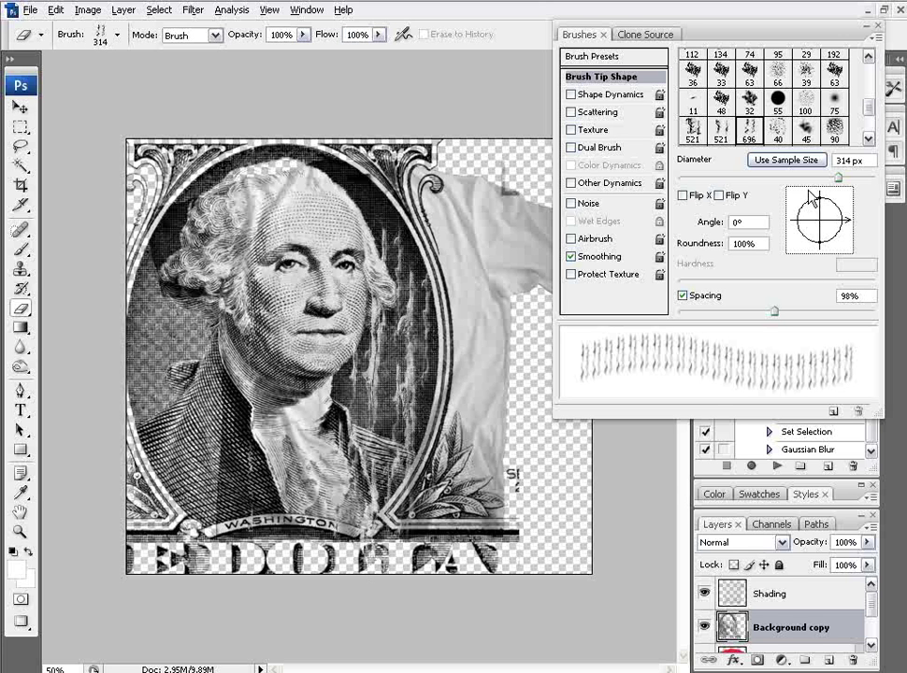
left_click_drag(841, 180, 854, 181)
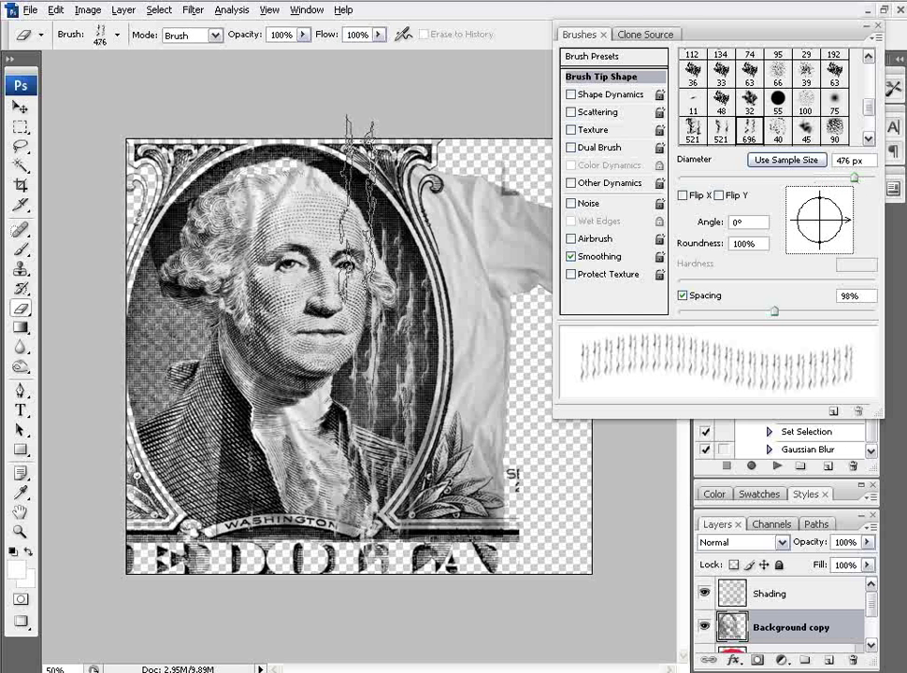
mouse_move(350, 210)
left_mouse_down()
mouse_move(385, 220)
mouse_move(391, 201)
mouse_move(432, 243)
mouse_move(438, 323)
mouse_move(472, 384)
mouse_move(425, 477)
mouse_move(327, 505)
mouse_move(313, 500)
mouse_move(210, 327)
mouse_move(149, 309)
mouse_move(159, 299)
mouse_move(472, 561)
left_mouse_up()
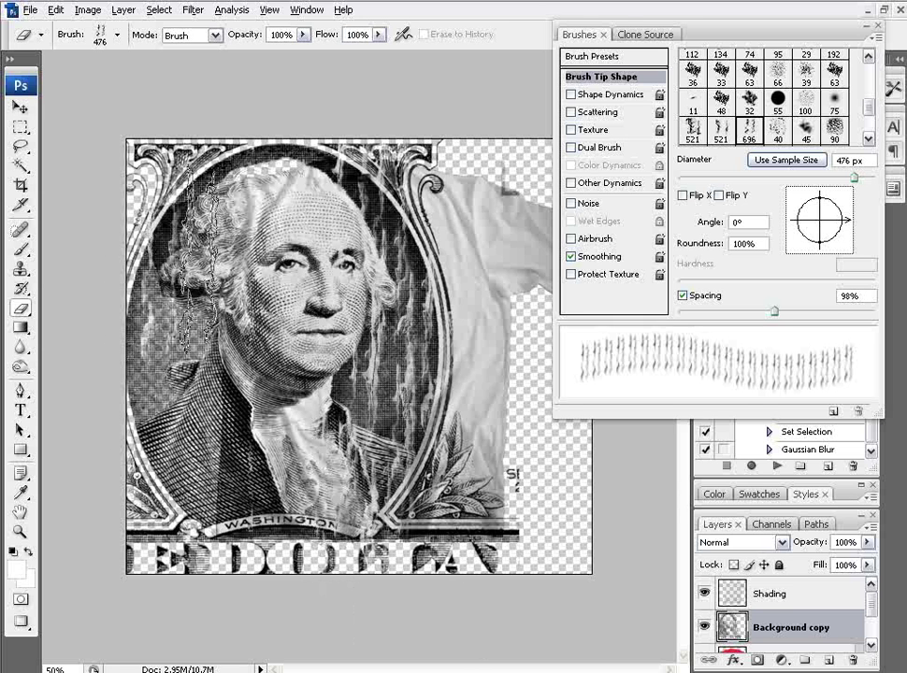
Step: Select the shirt area on the Color layer with the Magic Wand
left_click(867, 29)
scroll(818, 636, "down", 2)
left_click(820, 602)
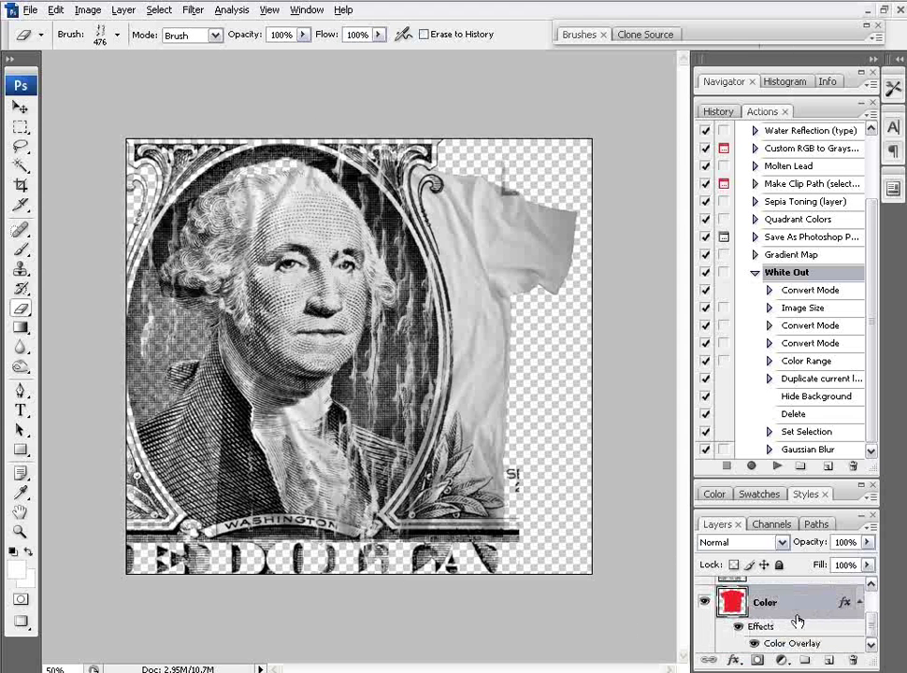
key("w")
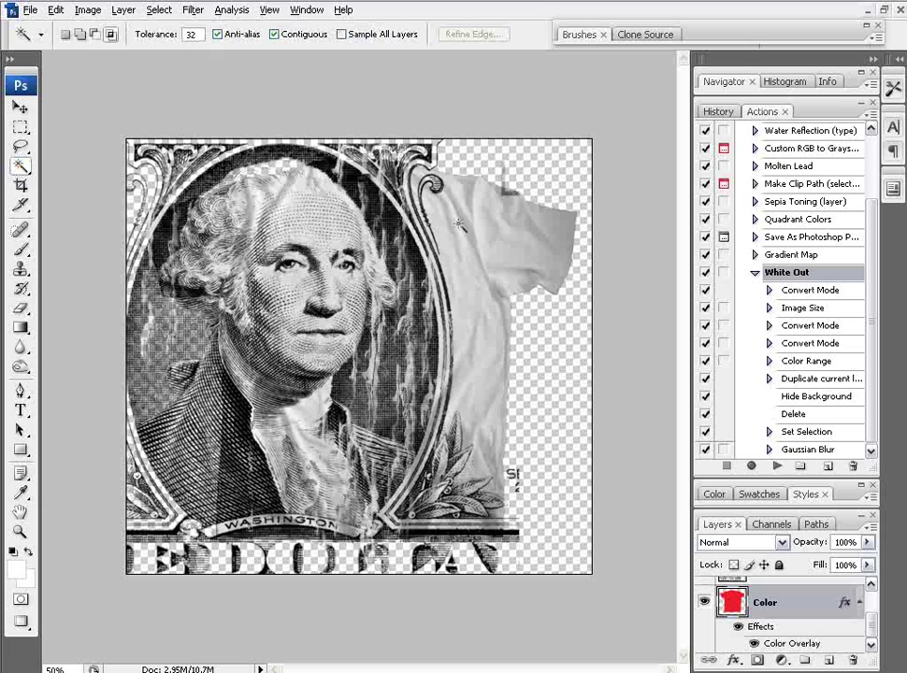
left_click(458, 222)
left_click(20, 532)
left_click(307, 372)
left_click(327, 335)
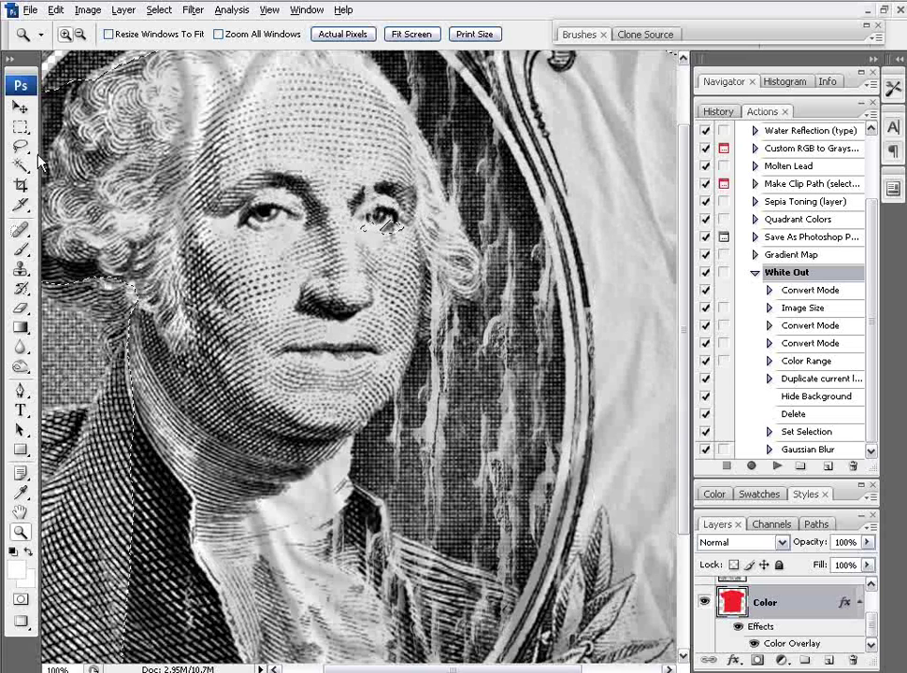
left_click(19, 166)
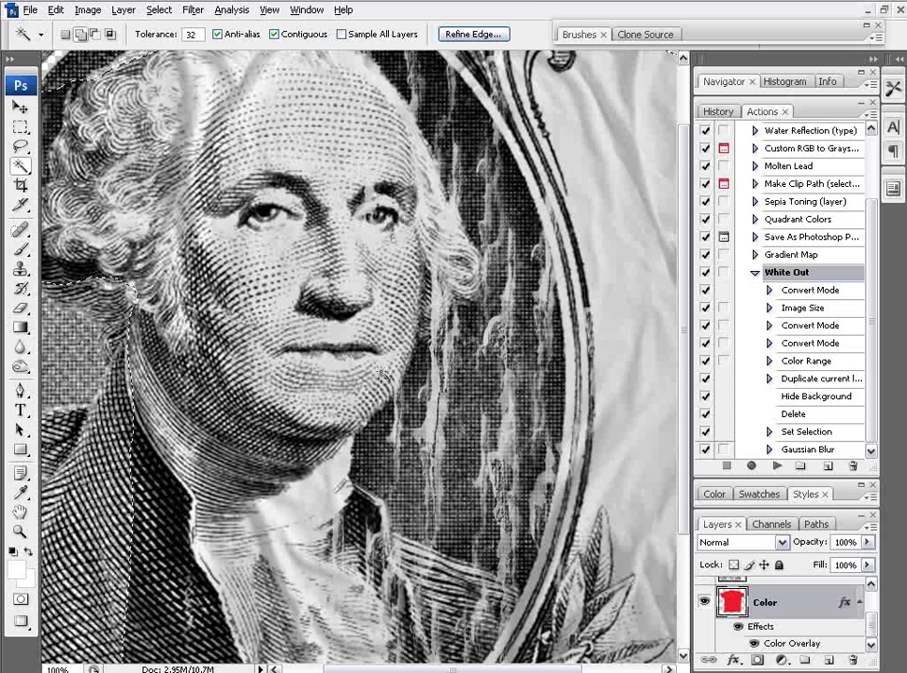
Step: Invert the selection, delete the Background copy portrait outside the shirt, and deselect
left_click(159, 11)
left_click(174, 74)
left_click(780, 615)
key("Delete")
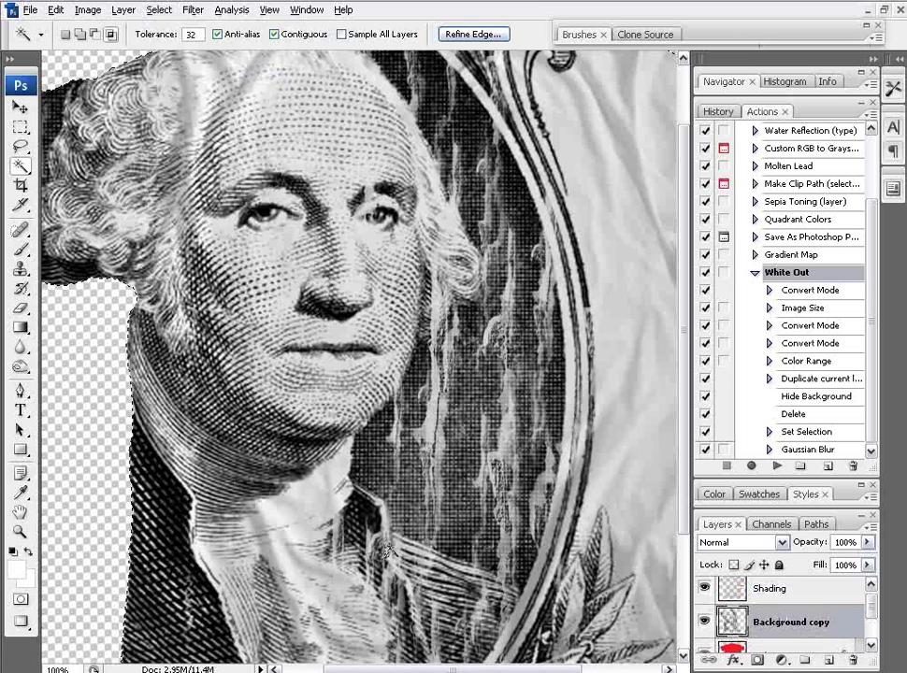
left_click(159, 10)
left_click(177, 44)
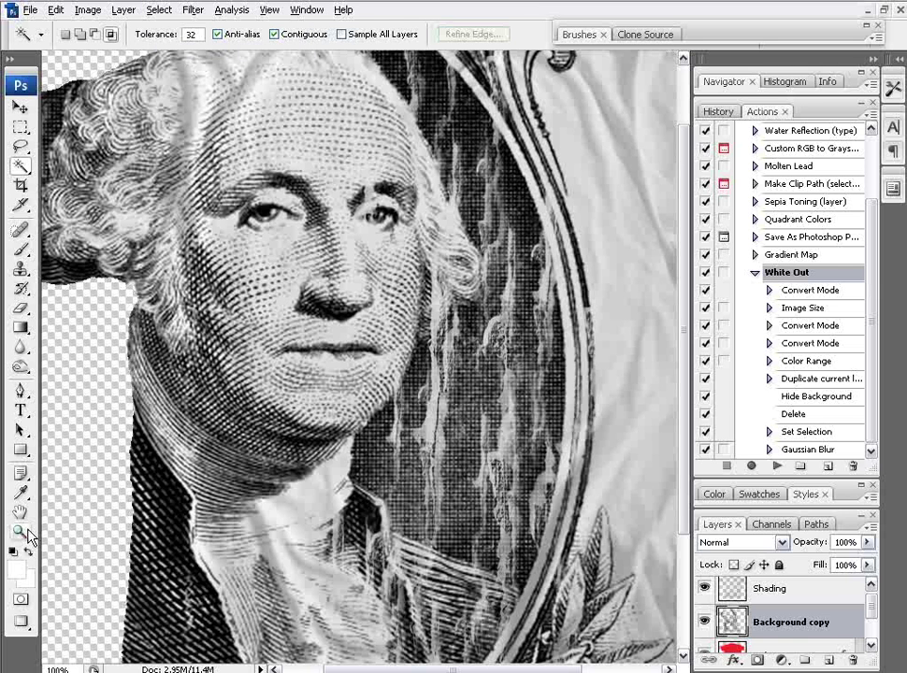
left_click(19, 531)
right_click(284, 414)
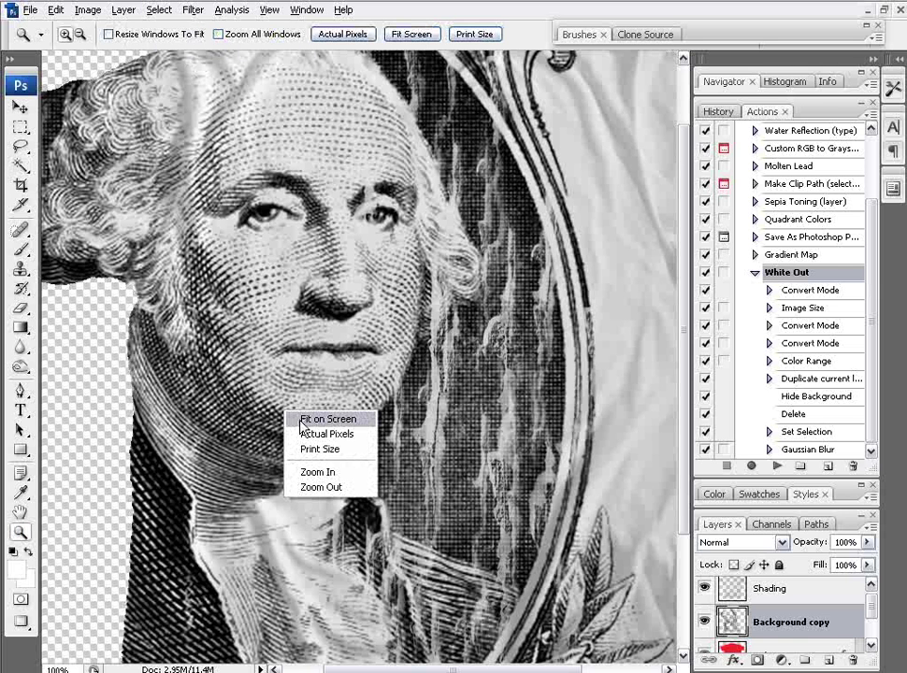
Step: Fit the image to the window and erase more crack strokes with the Cracks brush rotated 180°
left_click(302, 421)
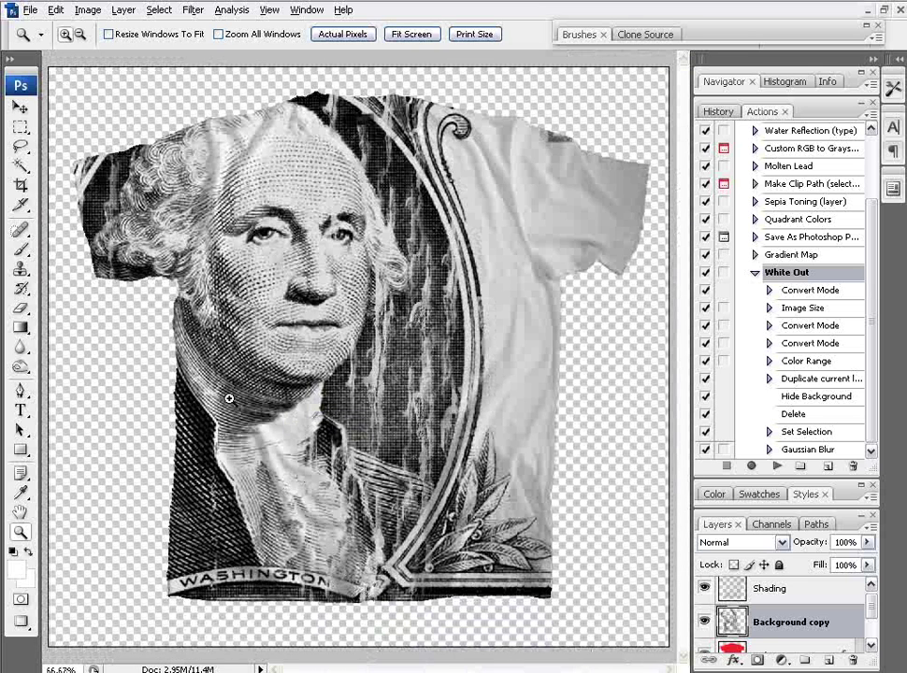
left_click(20, 308)
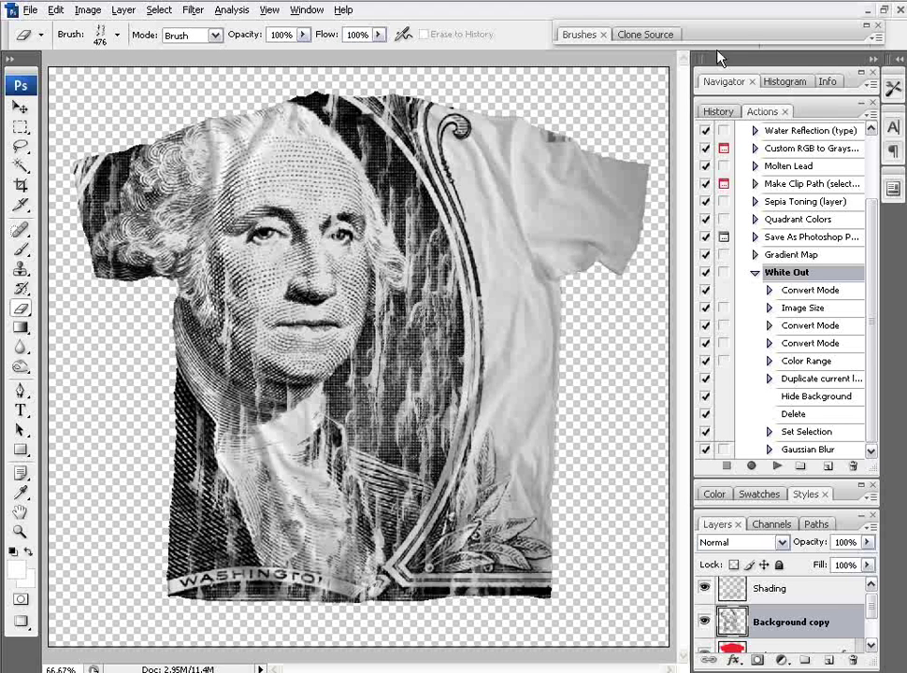
left_click(876, 36)
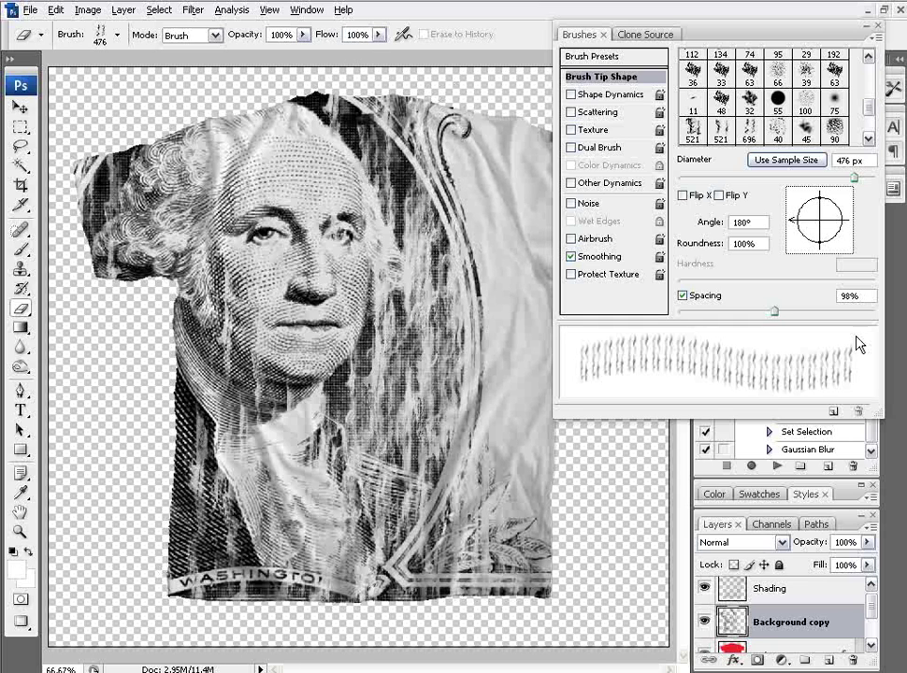
Step: Give the Background copy layer a dark green Color Overlay (#1d3829)
left_click(870, 26)
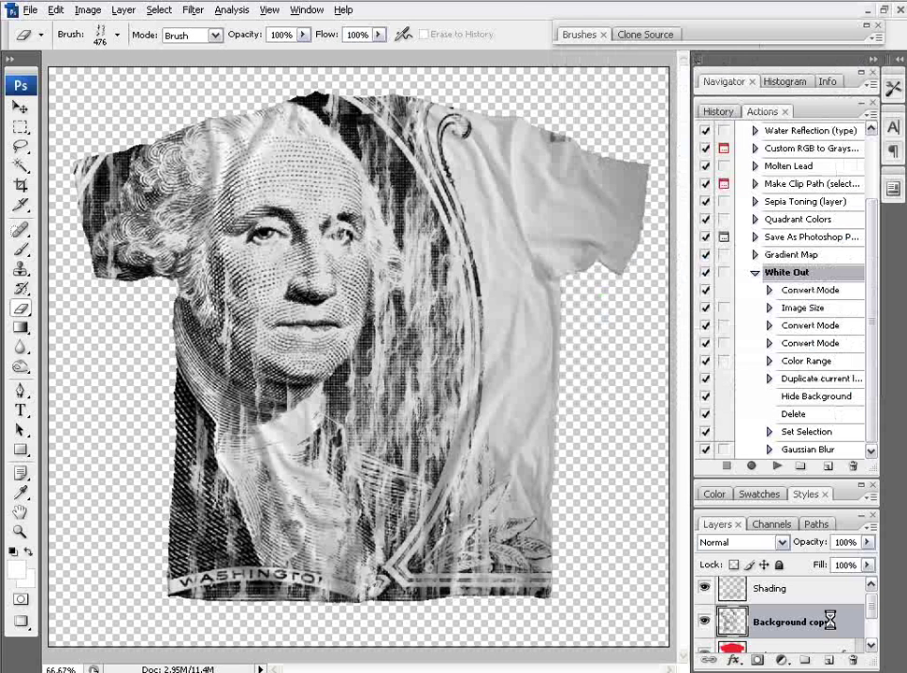
double_click(831, 624)
left_click_drag(903, 139, 462, 156)
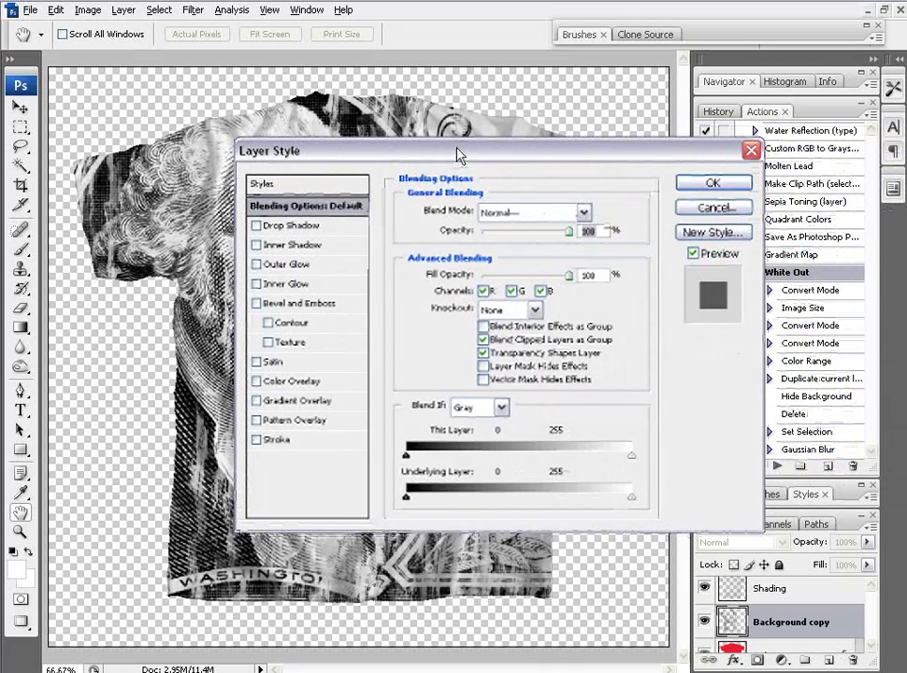
left_click(282, 382)
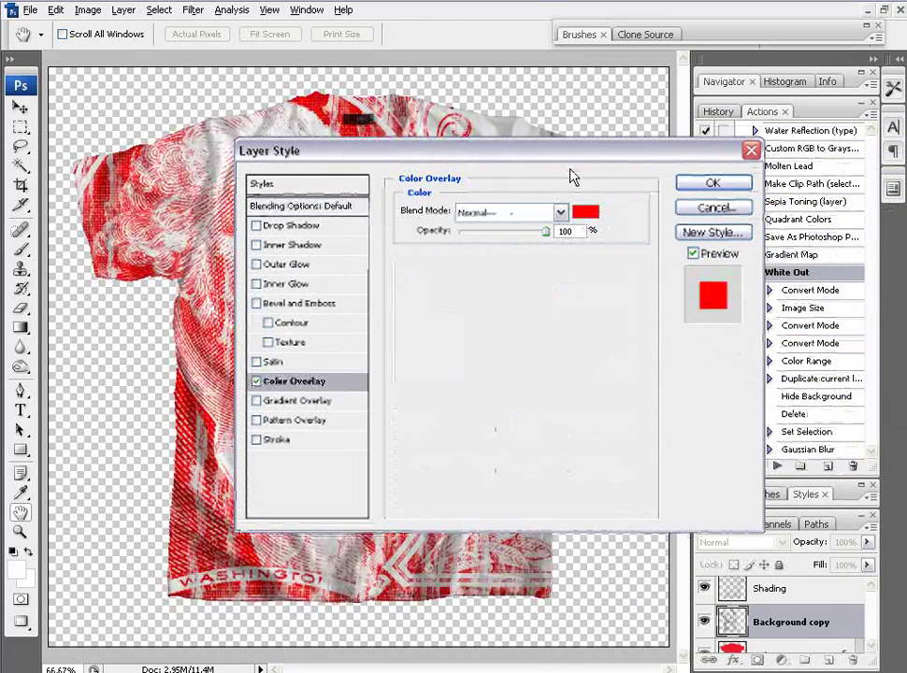
mouse_move(608, 162)
left_mouse_down()
mouse_move(898, 149)
mouse_move(671, 193)
mouse_move(616, 150)
left_mouse_up()
left_click(671, 214)
left_click_drag(804, 318, 807, 361)
left_click(723, 363)
mouse_move(722, 363)
left_mouse_down()
mouse_move(662, 410)
mouse_move(677, 392)
left_mouse_up()
key("Return")
left_click(788, 186)
Step: Erase one more crack into the lower middle of the green shirt print
key("e")
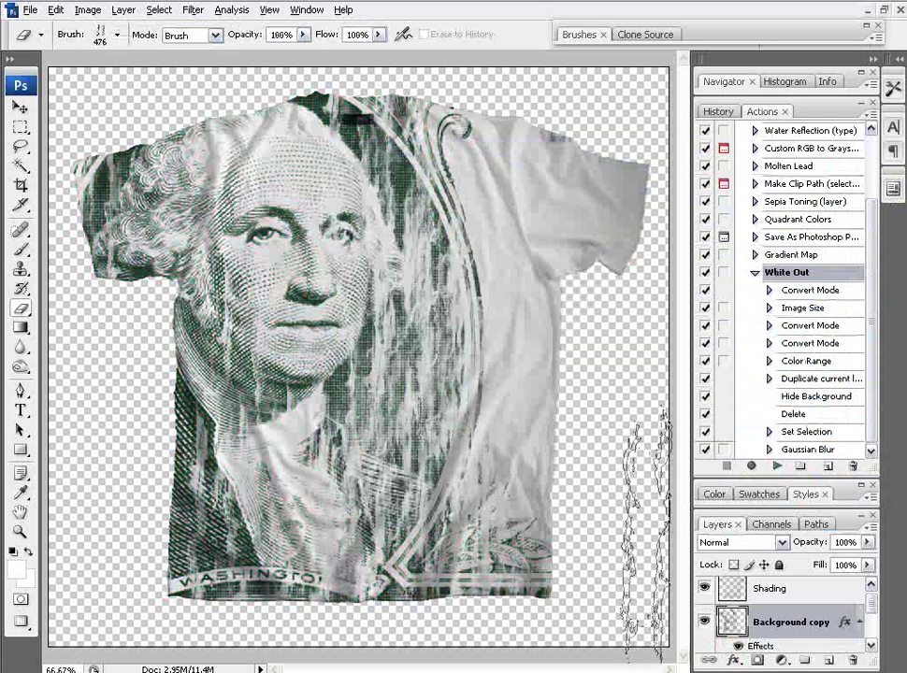
left_click(523, 524)
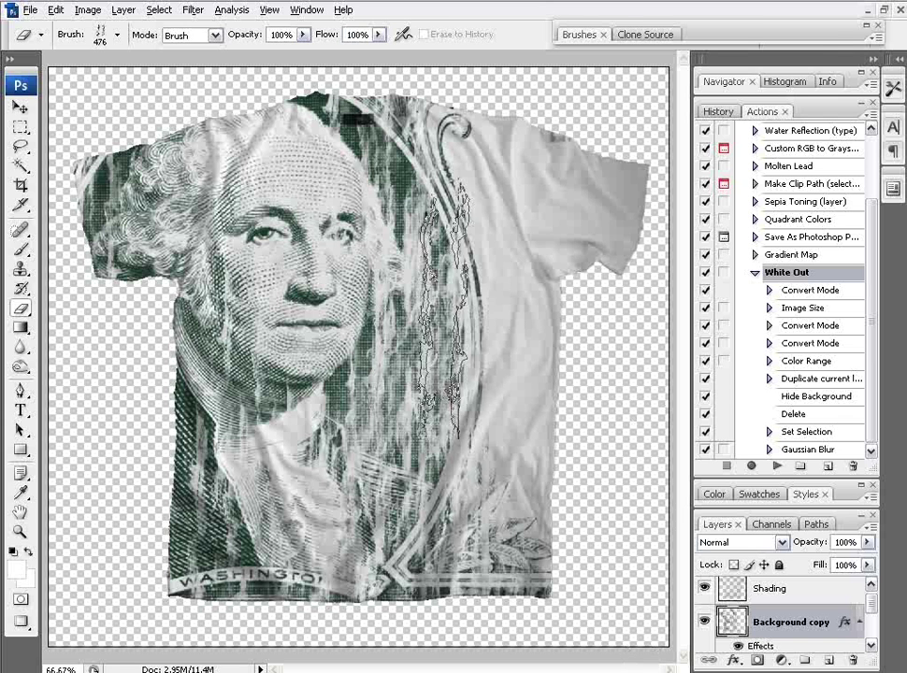